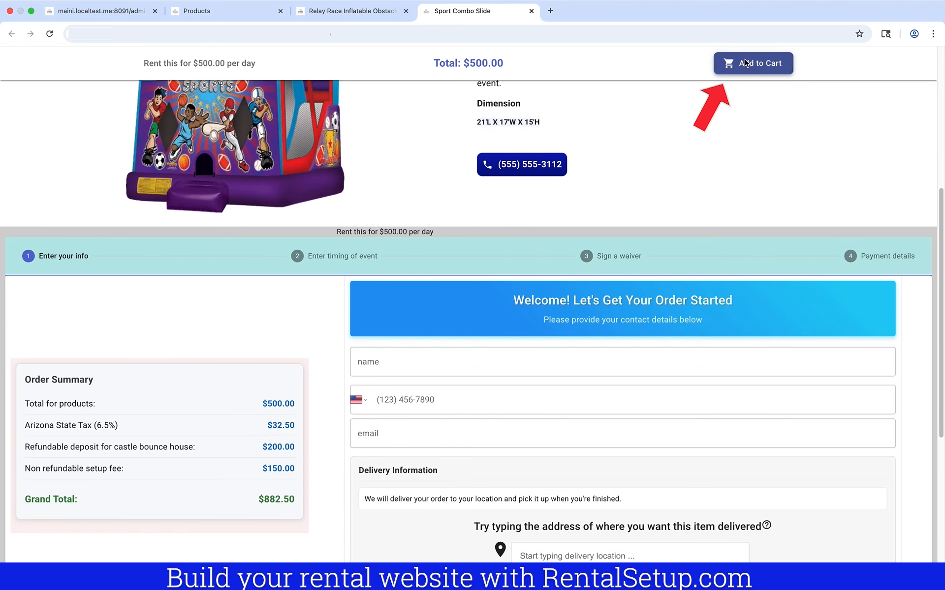
Add the Sports Combo Slide and the Relay Race course to the cart
left_click(746, 63)
left_click(376, 18)
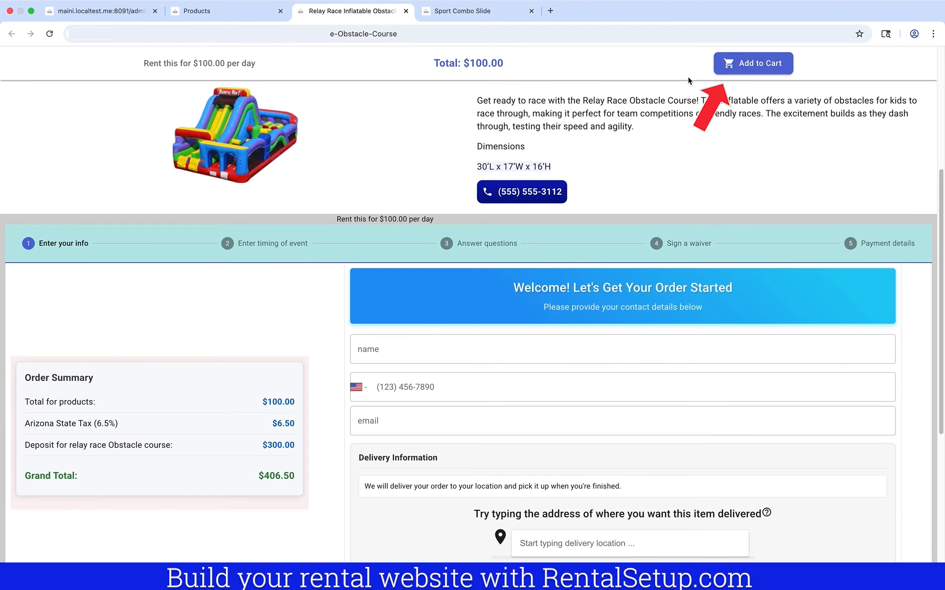
left_click(733, 63)
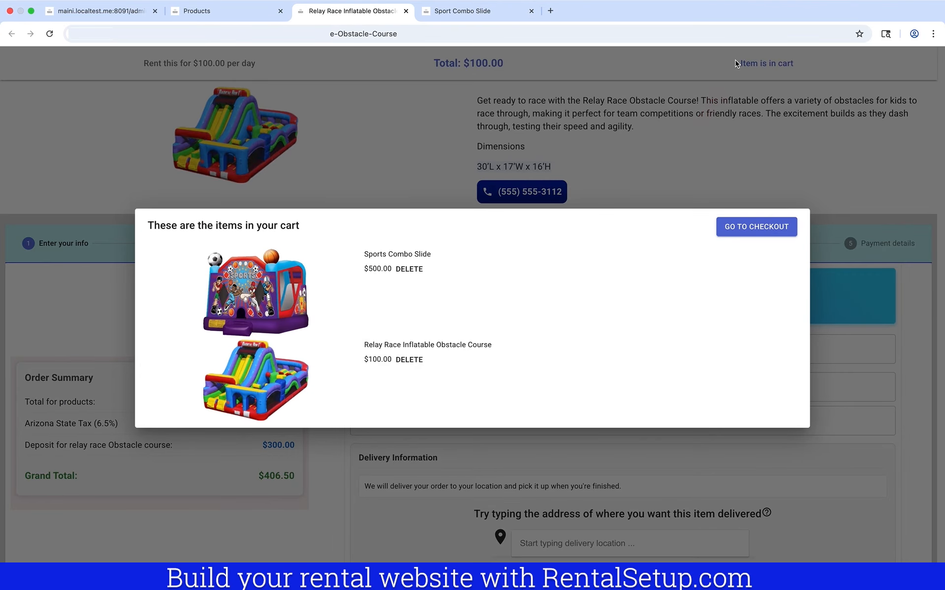
Go to checkout and review the Order Summary's $200, $150 and $300 charges
left_click(764, 227)
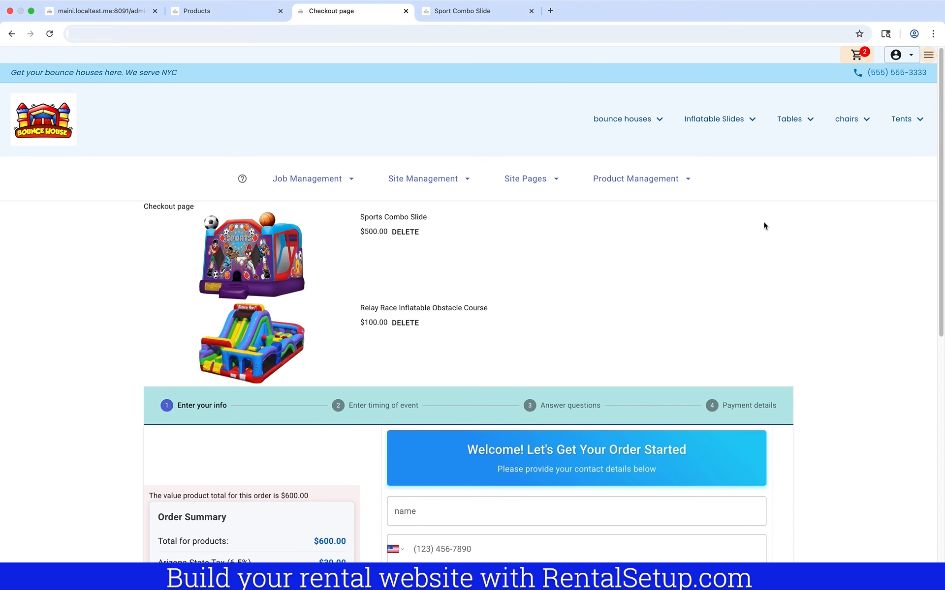
scroll(763, 225, "down", 3)
scroll(763, 226, "down", 1)
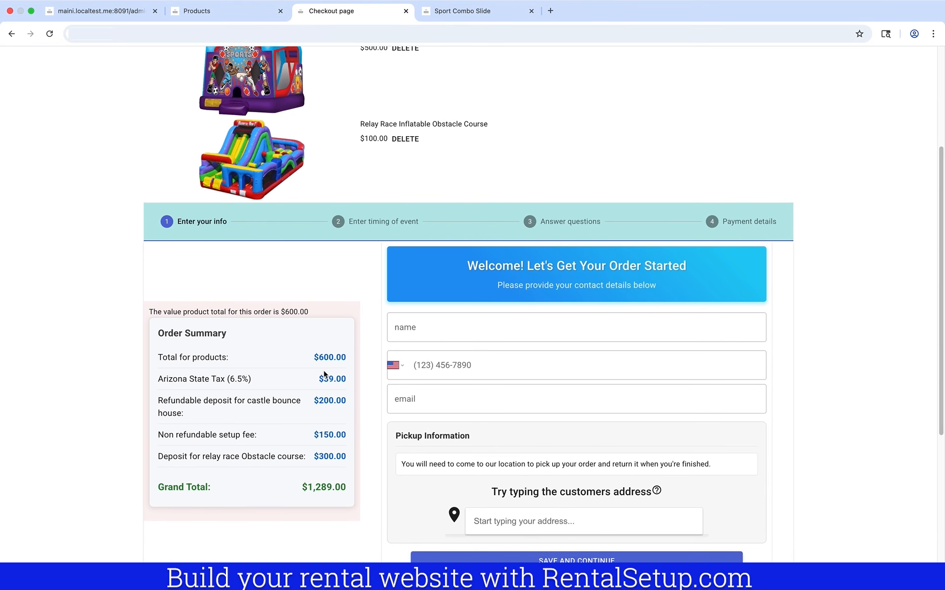
scroll(284, 380, "up", 1)
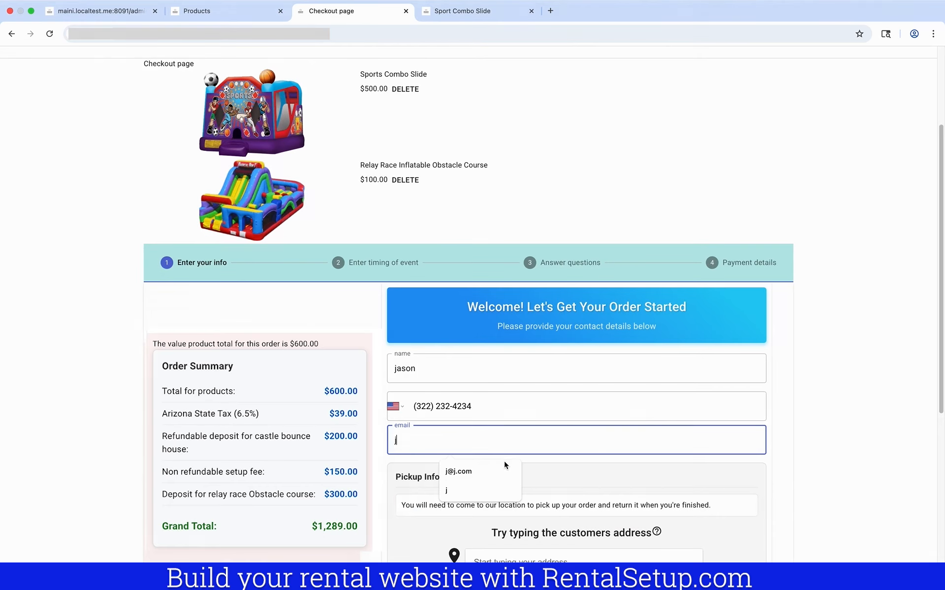
Enter the customer's e-mail, pick the suggested address, and save the contact details
left_click(504, 461)
scroll(516, 482, "down", 2)
left_click(548, 509)
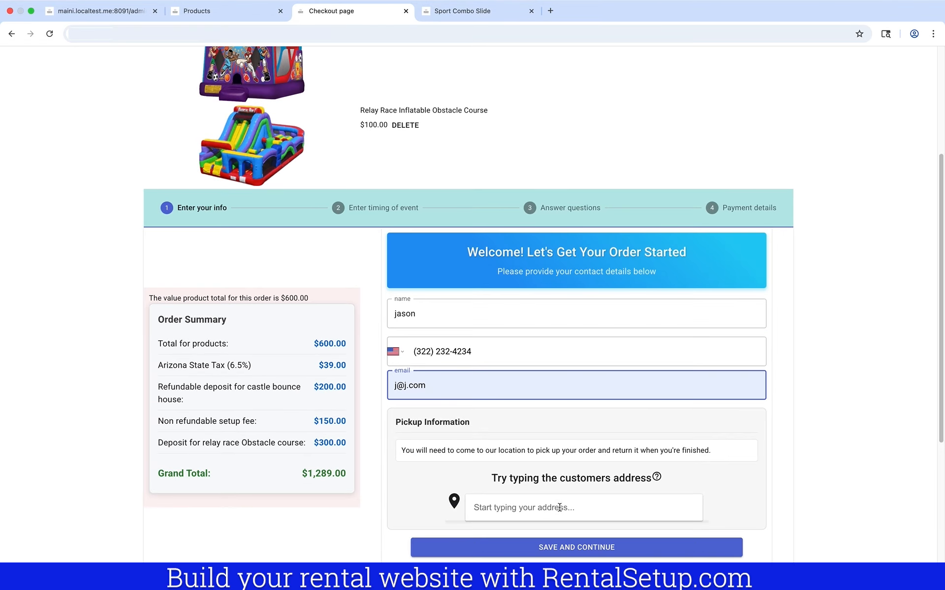
left_click(557, 530)
left_click(596, 549)
Book the rental for Sun Feb 8 to Mon Feb 9 and answer Yes to extra staff
left_click(561, 409)
left_click(560, 425)
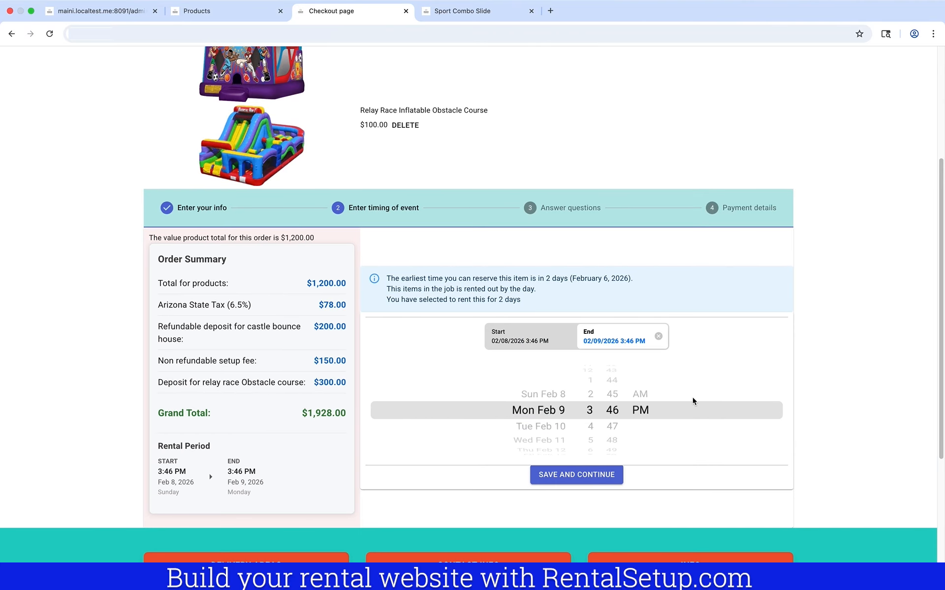
left_click(592, 474)
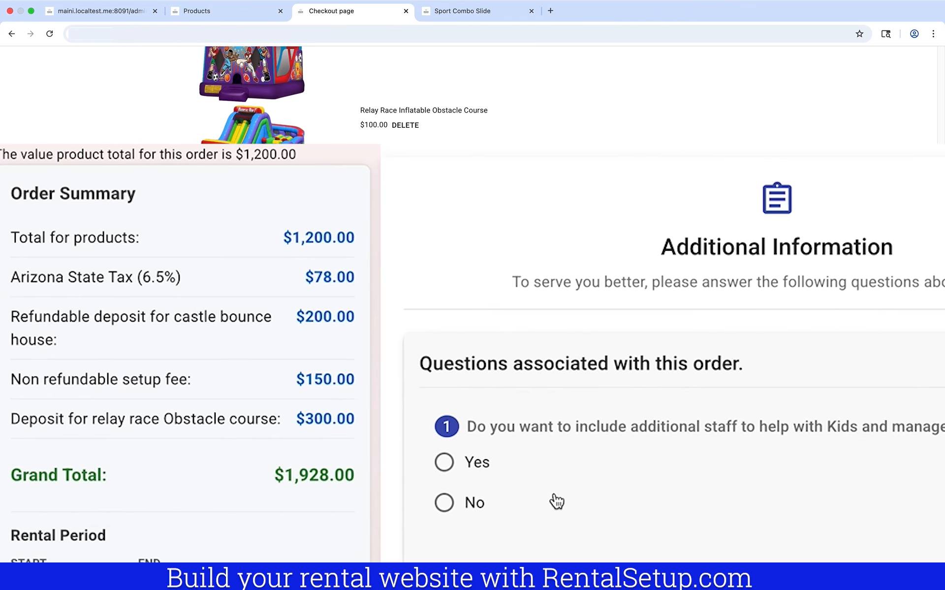
left_click(444, 462)
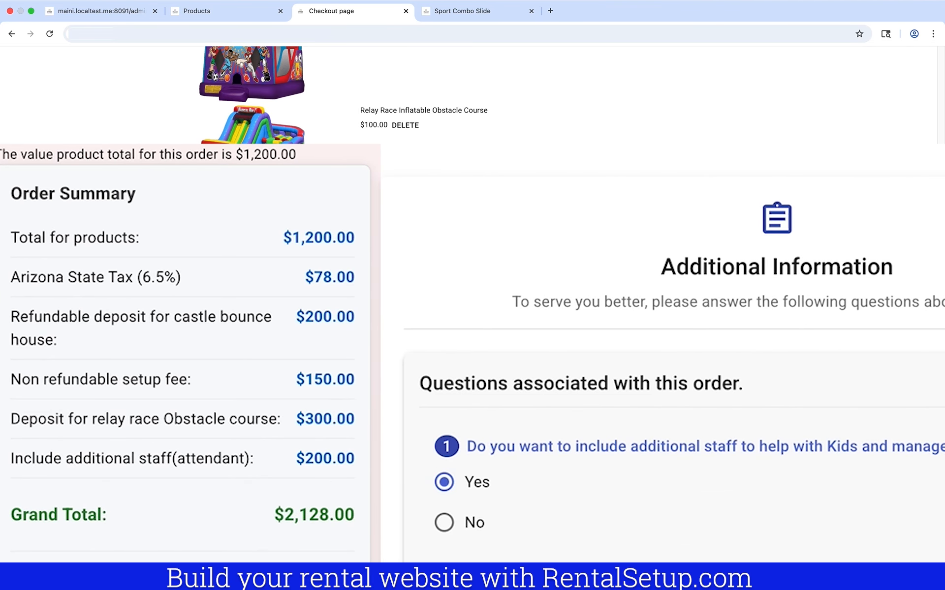
left_click(508, 512)
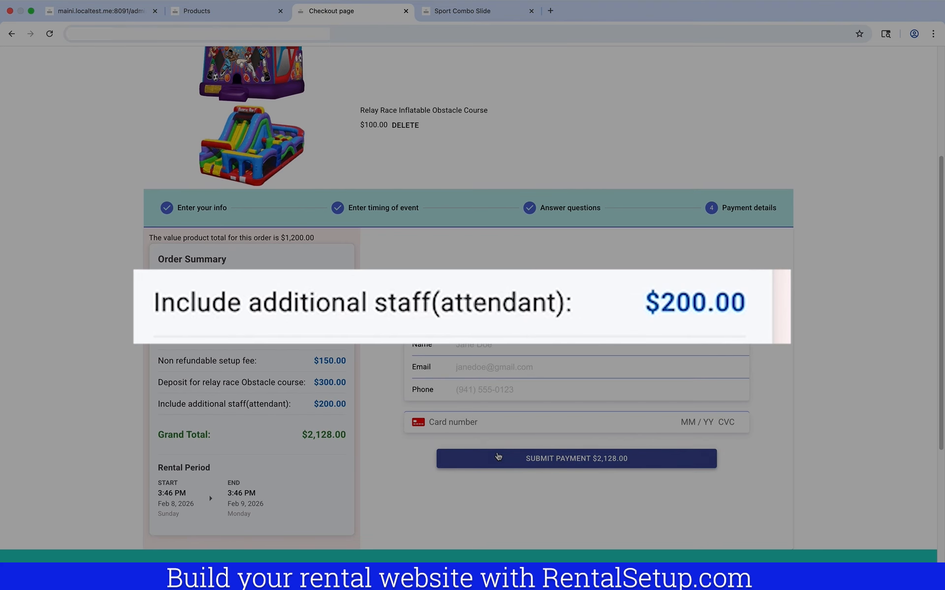
Enter the card details and submit the $2,128.00 payment
left_click(473, 422)
type("42424242424042656345345")
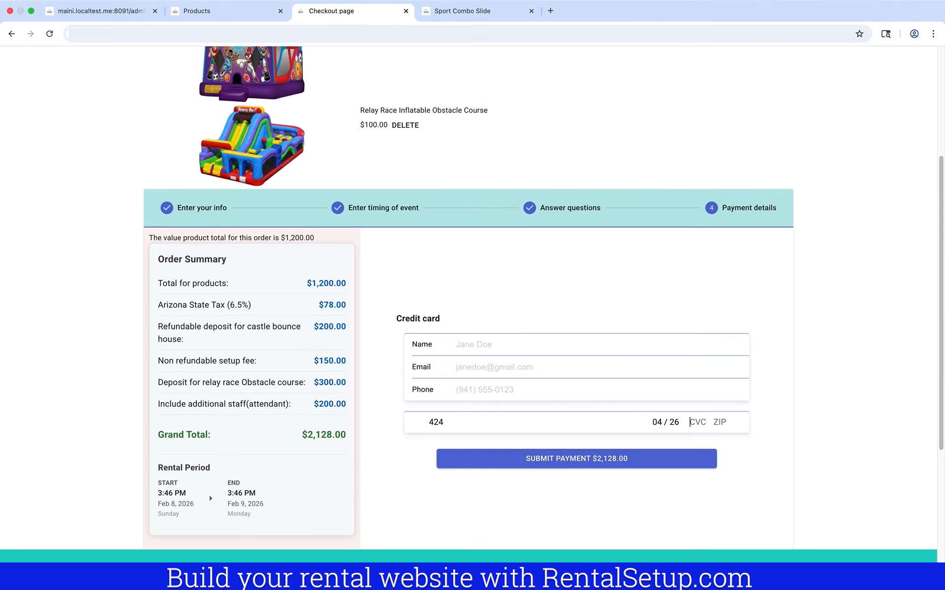
left_click(523, 458)
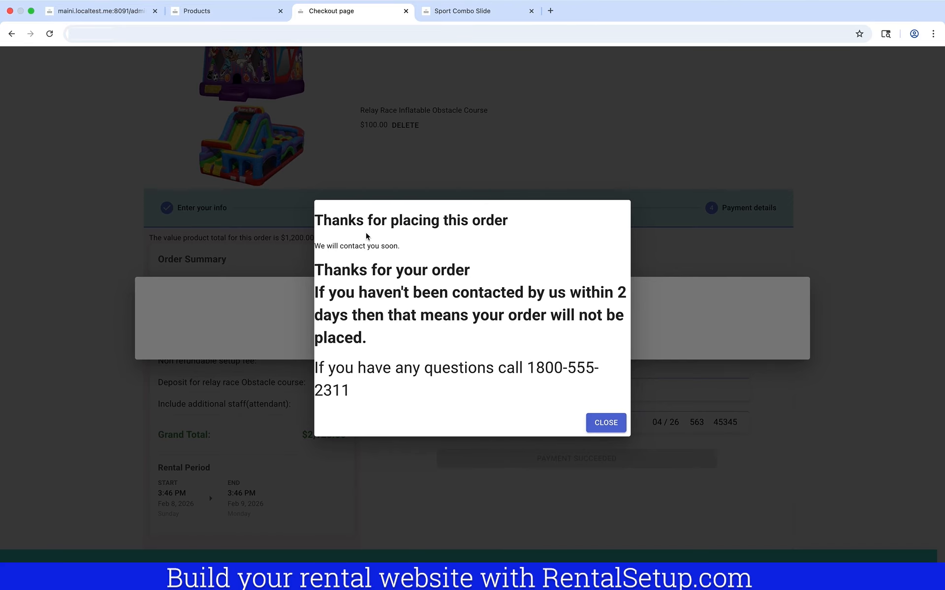
Return to the Sport Combo Slide page and dismiss the cart items dialog
left_click(458, 18)
left_click(620, 157)
scroll(615, 165, "up", 6)
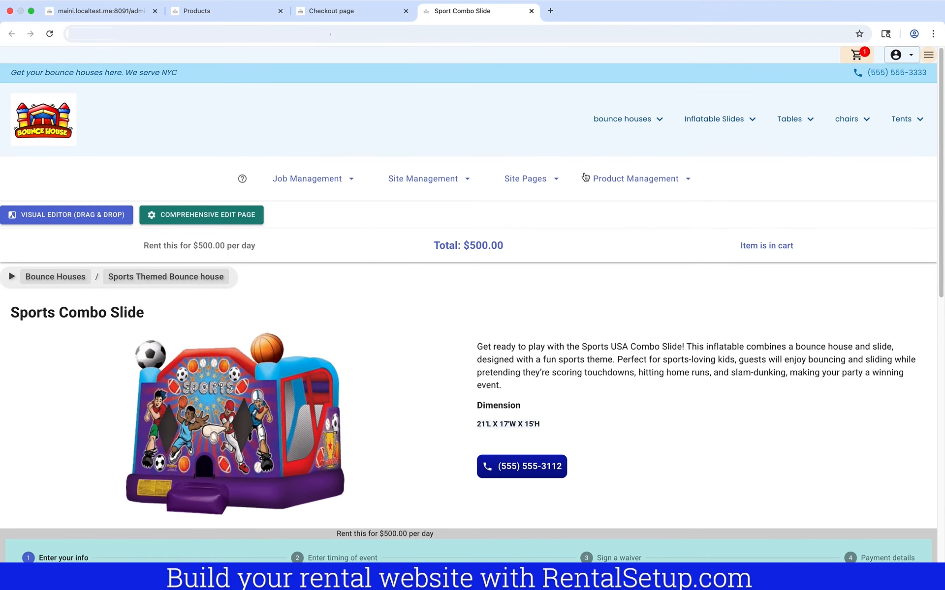
Open Job Management's Job list in a new tab and scroll to the new job's payments
left_click(351, 180)
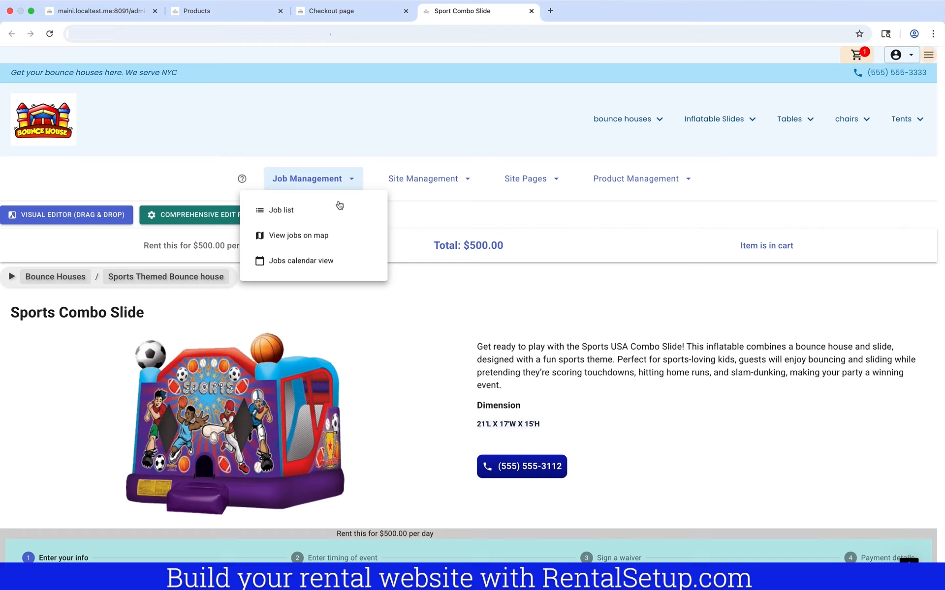
right_click(337, 213)
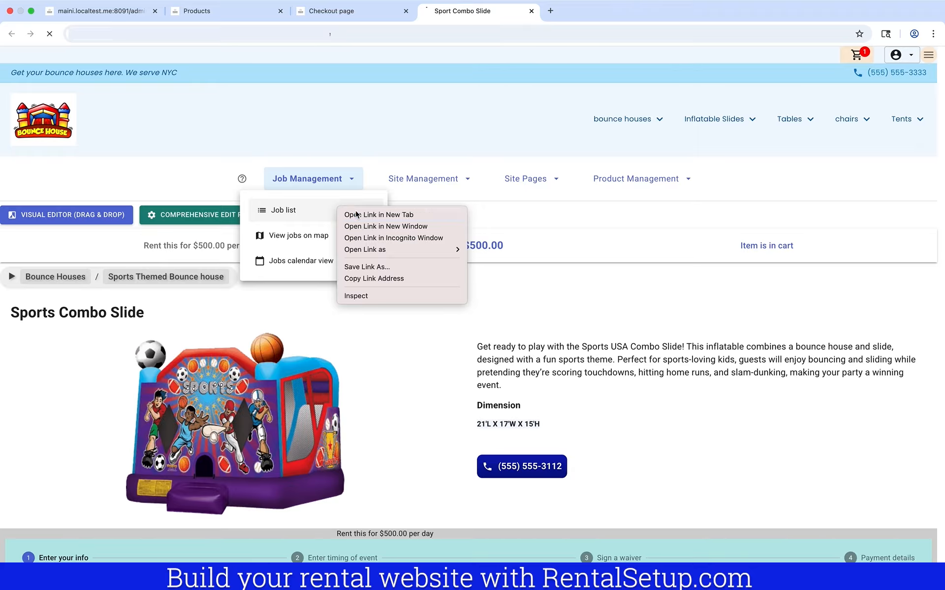
left_click(349, 214)
left_click(567, 19)
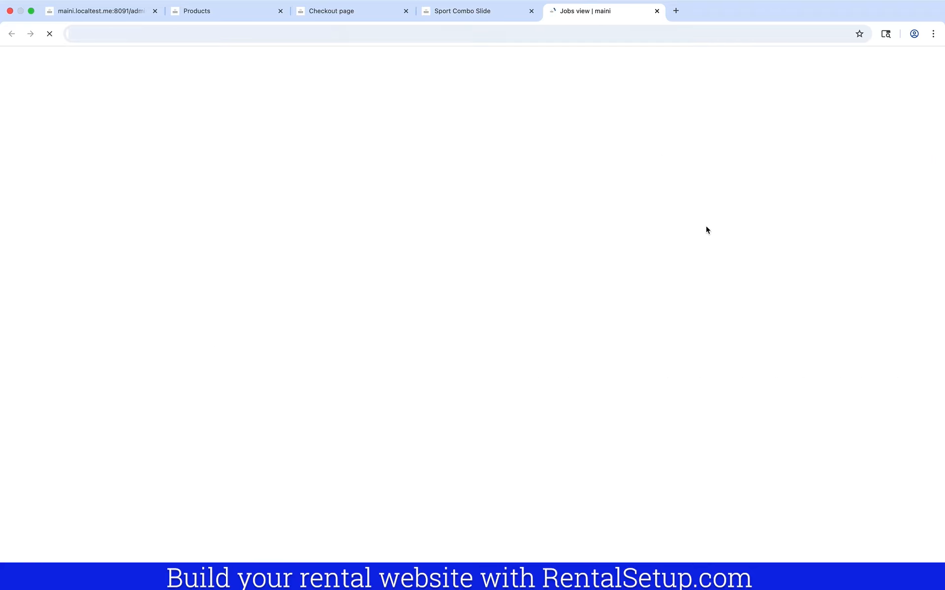
scroll(706, 229, "down", 3)
scroll(705, 230, "down", 8)
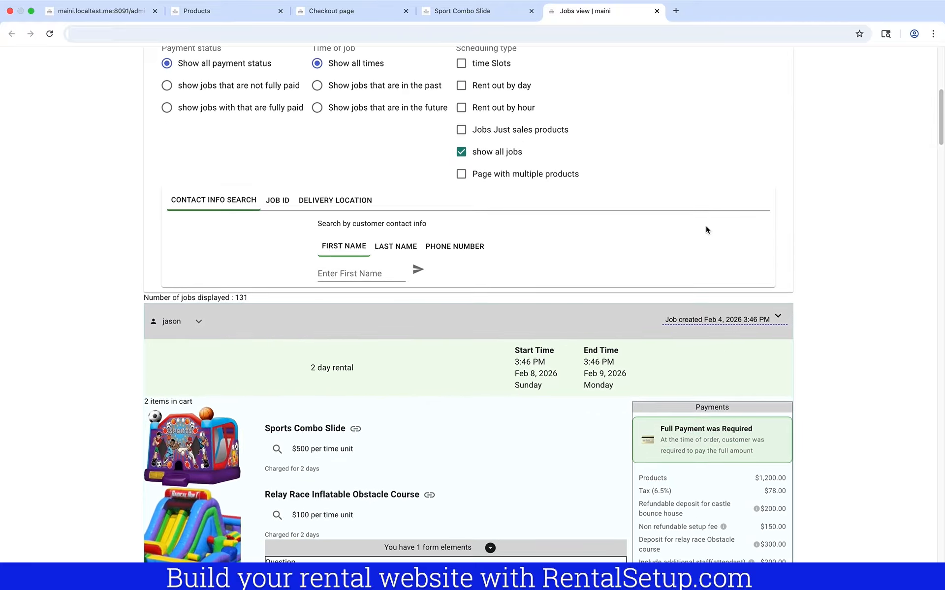
scroll(705, 225, "down", 1)
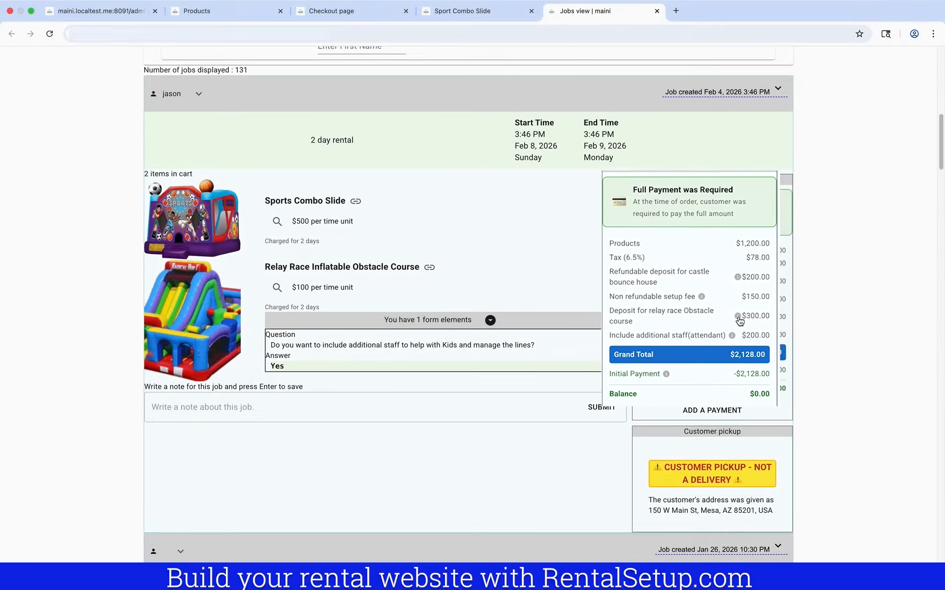
Refund the $300 relay race deposit, then check its refund status and Initial Payment details
left_click(757, 317)
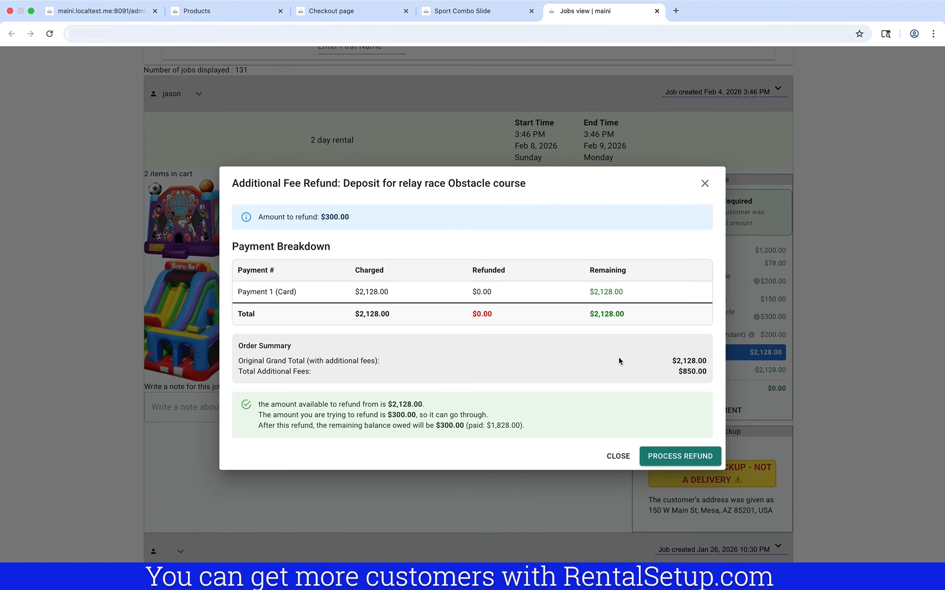
left_click(688, 463)
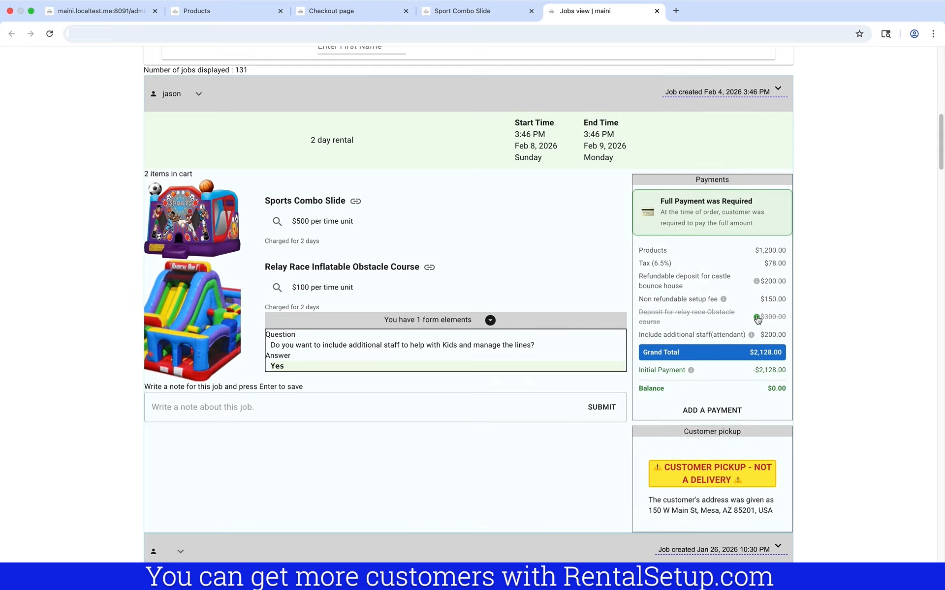
left_click(757, 318)
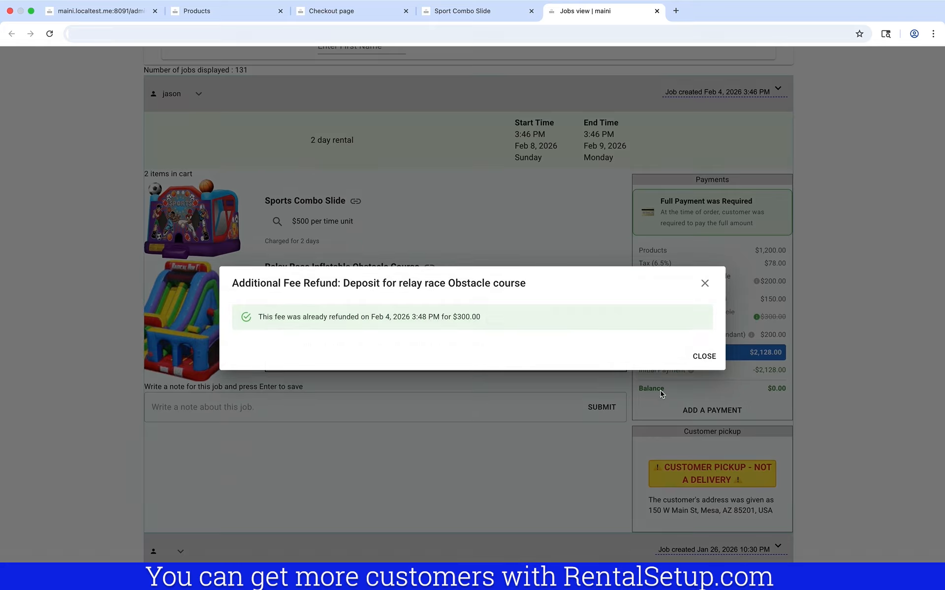
left_click(698, 412)
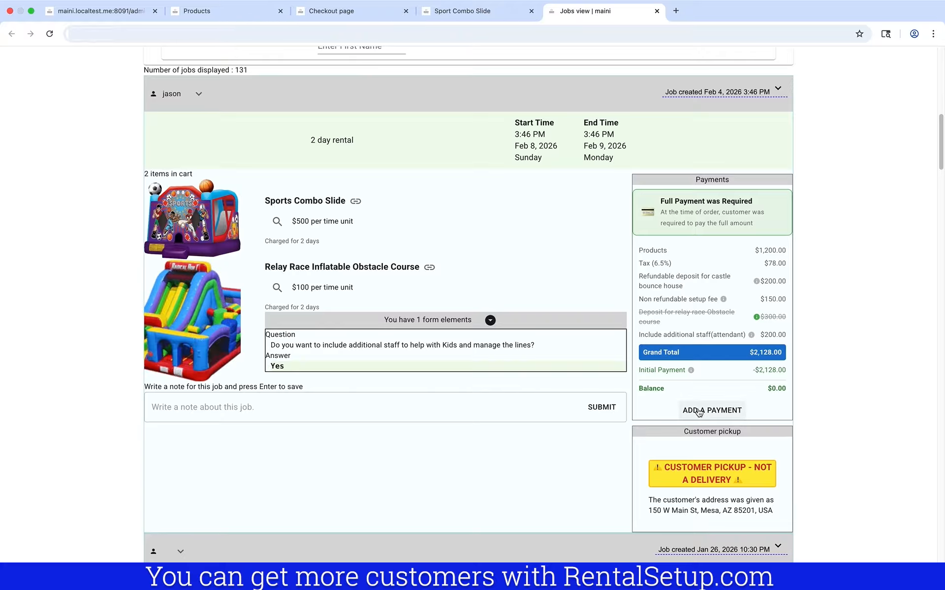
left_click(691, 371)
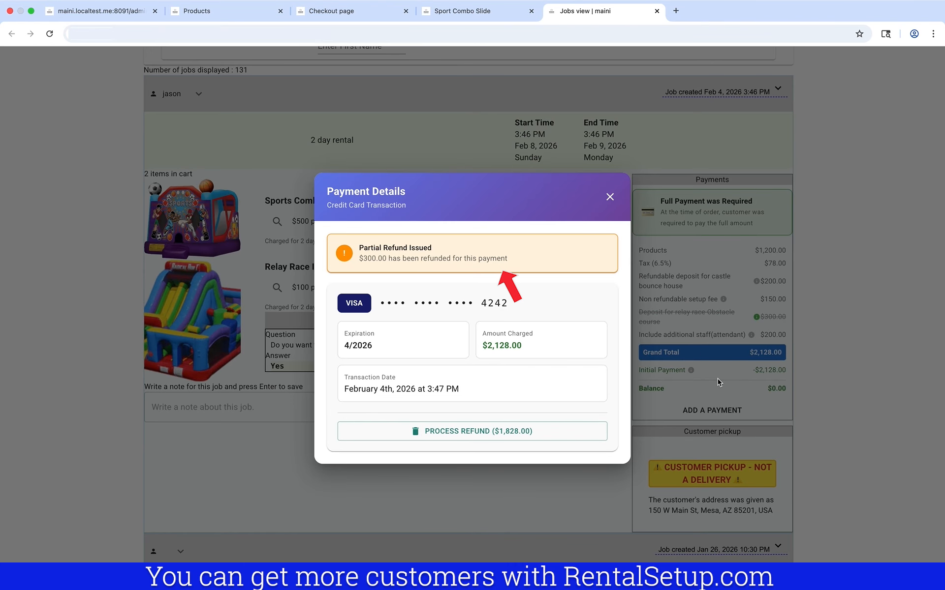
left_click(719, 382)
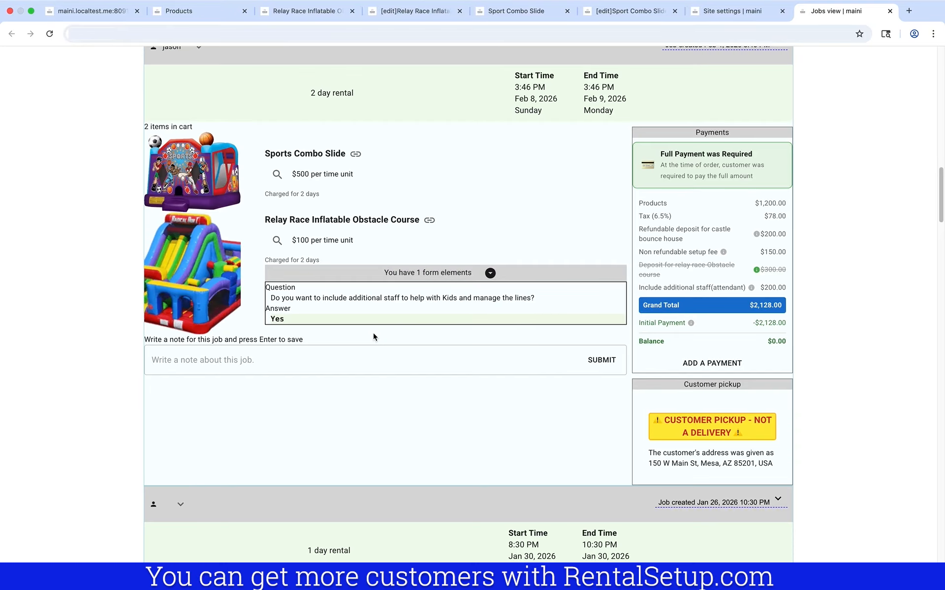
Open the products list from the product management options
scroll(372, 332, "up", 15)
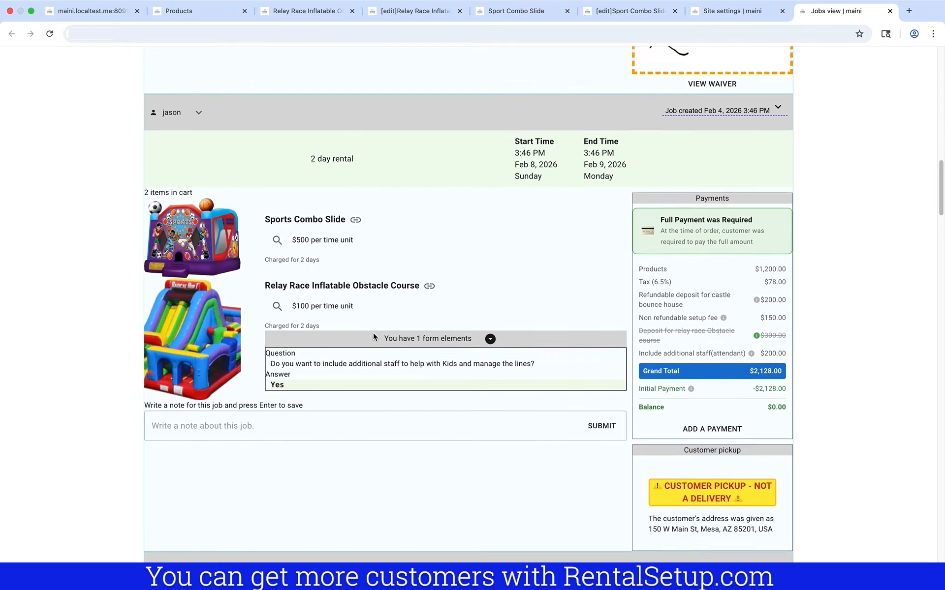
scroll(373, 332, "up", 10)
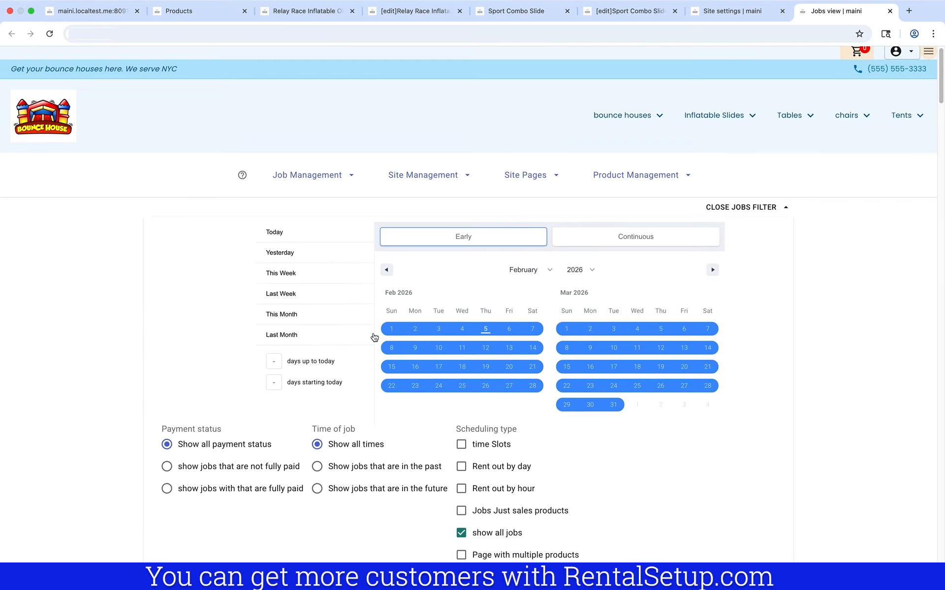
left_click(601, 185)
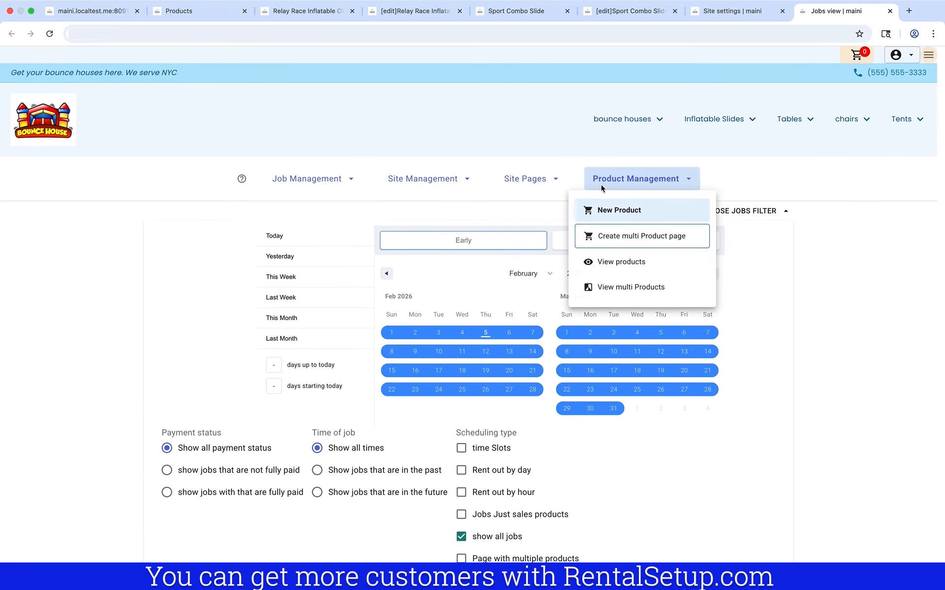
left_click(624, 265)
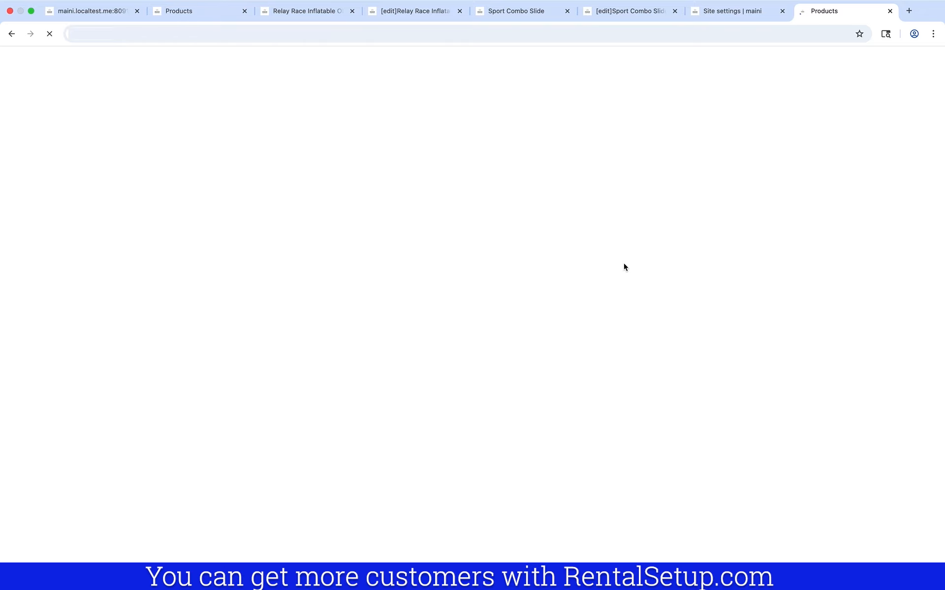
scroll(624, 268, "down", 3)
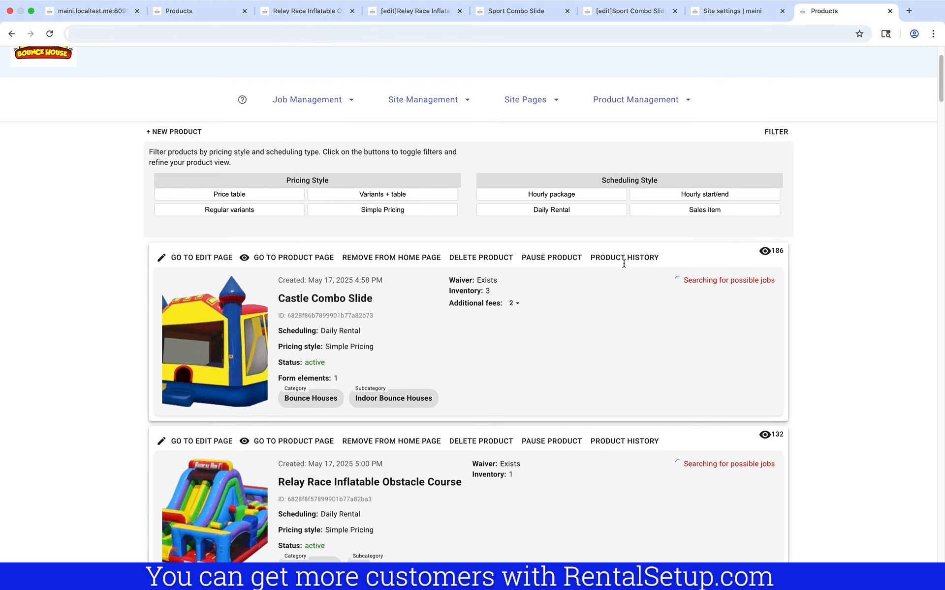
scroll(624, 267, "down", 3)
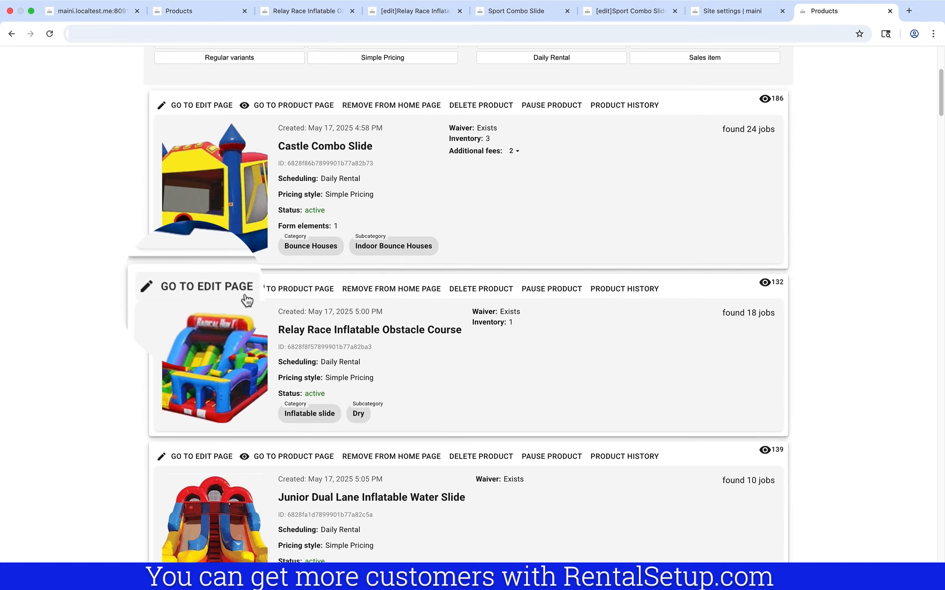
Open the Relay Race card's edit page and scroll to the payment and fees area
left_click(226, 292)
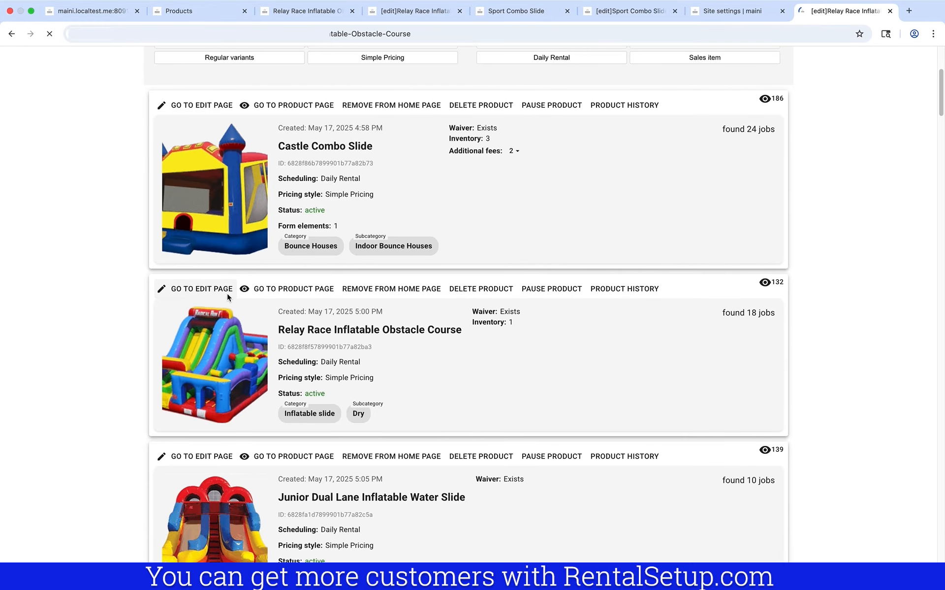
scroll(227, 297, "down", 3)
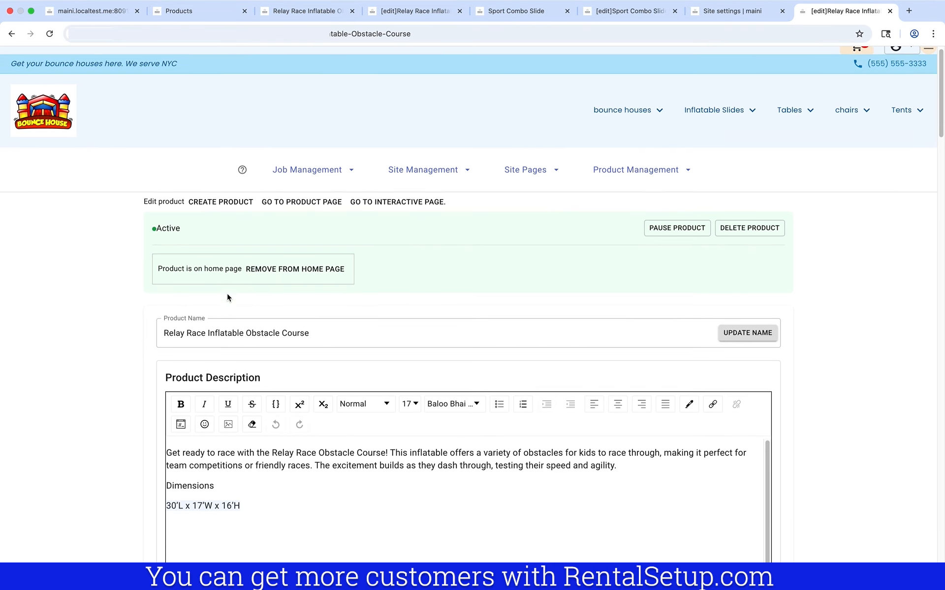
scroll(103, 315, "down", 15)
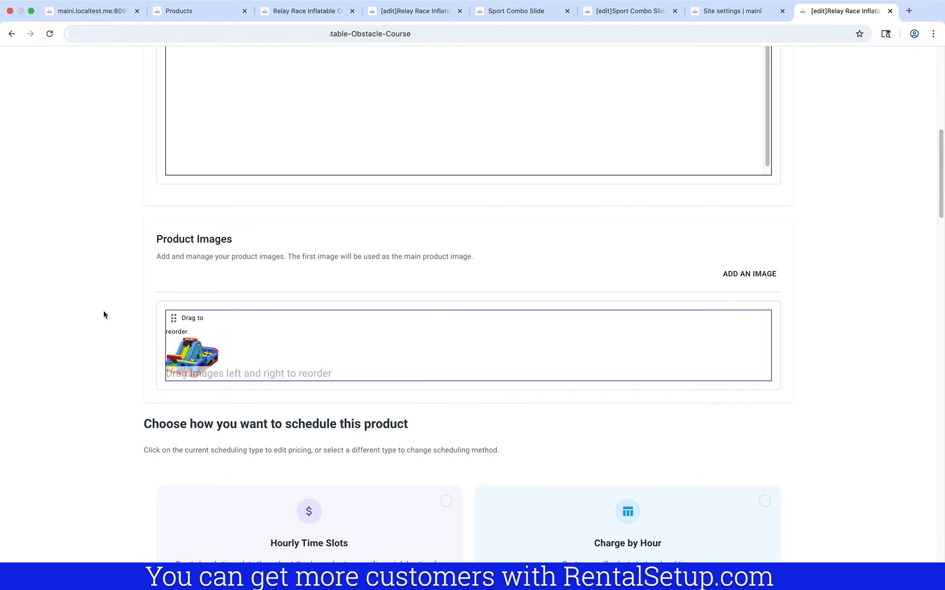
scroll(103, 315, "down", 15)
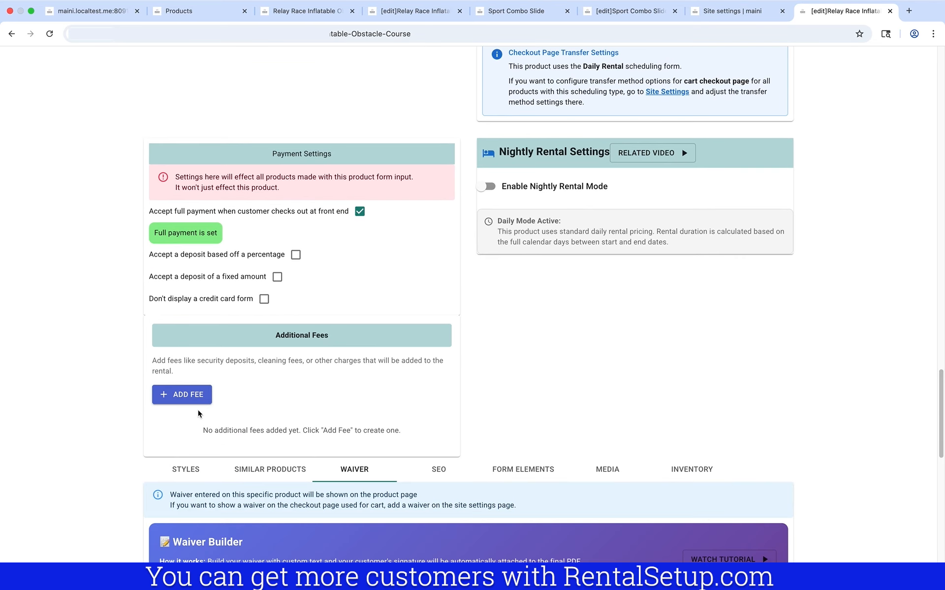
Add an additional fee 'Refundable deposit fee for Relay Obstacle course' with amount 200
left_click(195, 403)
left_click(376, 308)
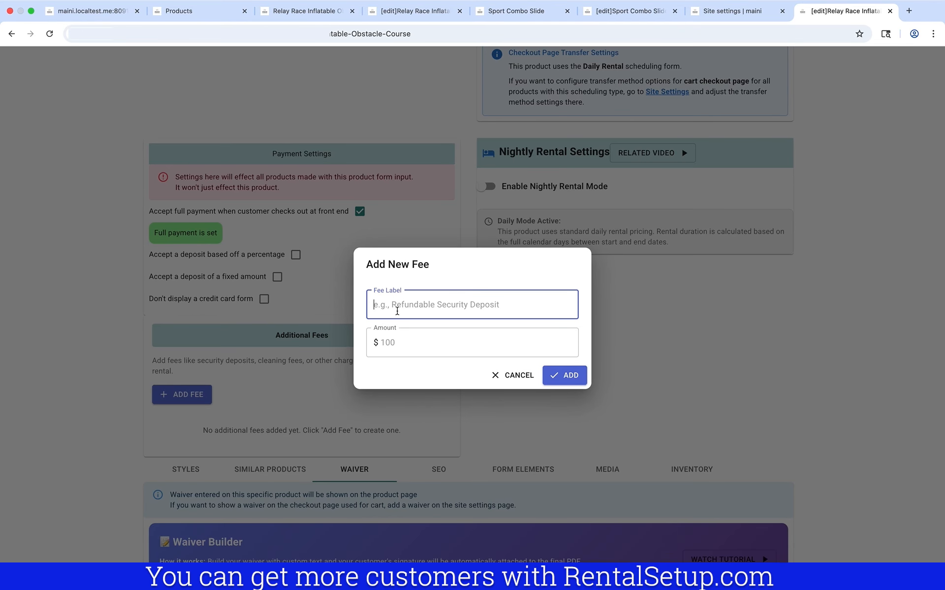
type("Refundable ")
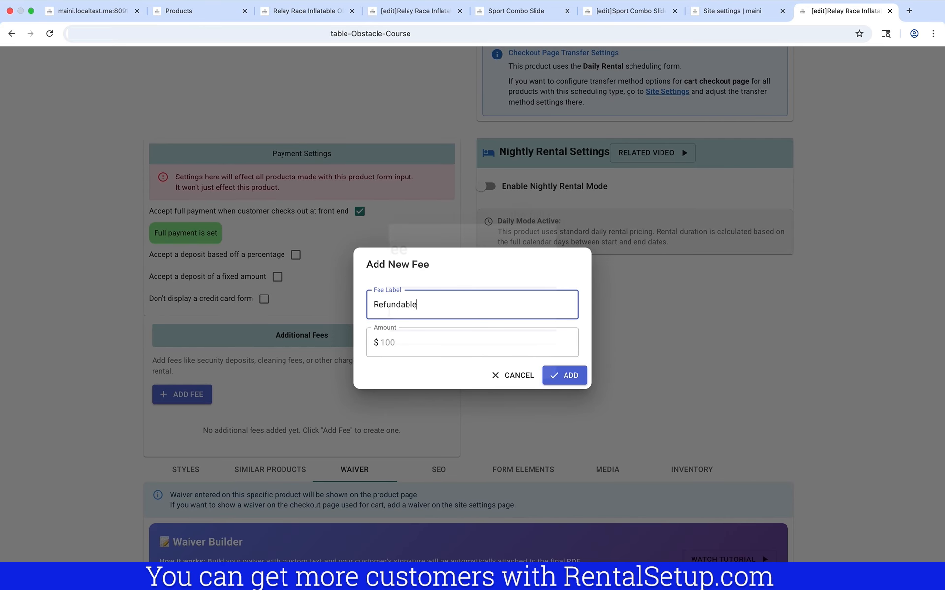
type("depo")
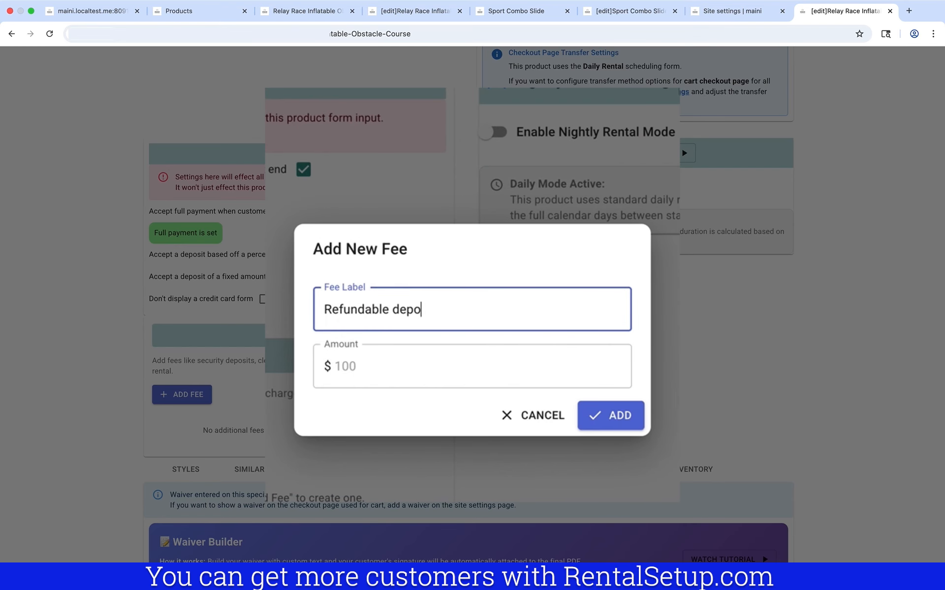
type("sit fee for Rellay O")
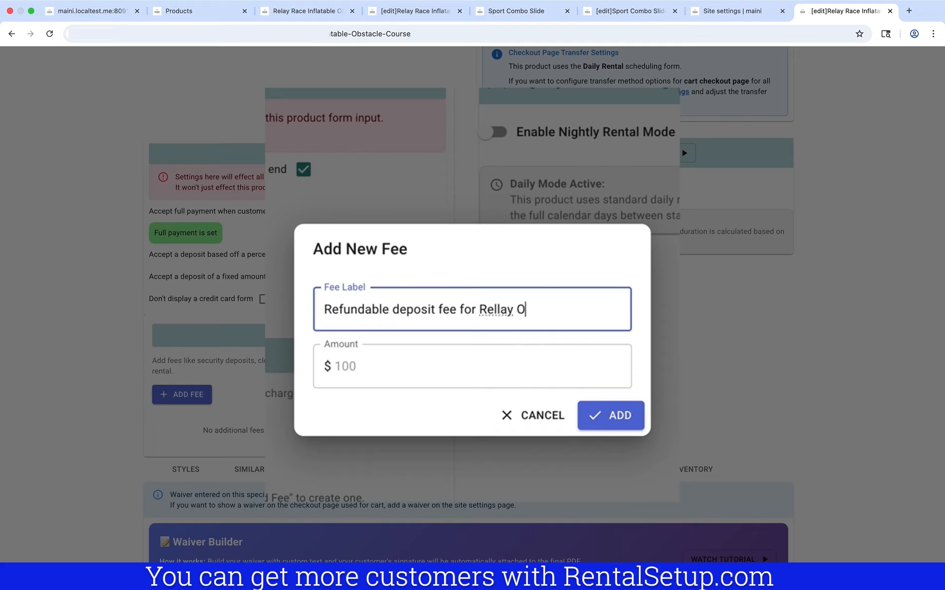
key("BackSpace")
key("BackSpace")
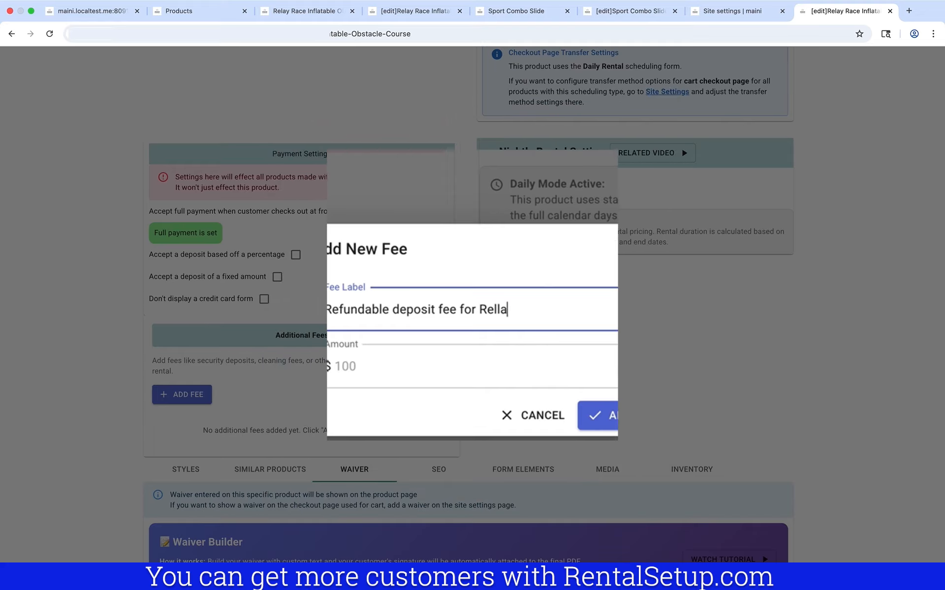
type("y Obstacle course")
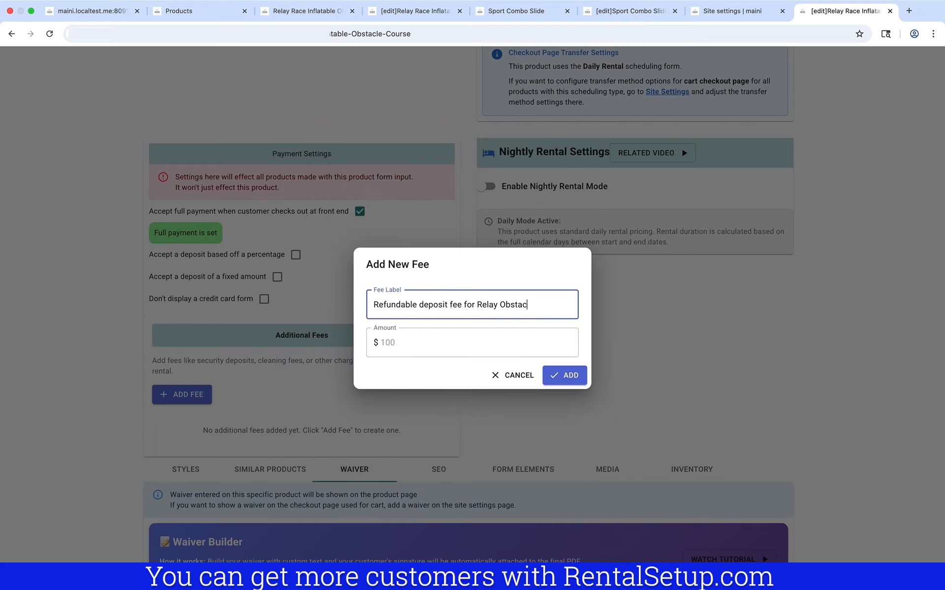
left_click(392, 339)
type("200")
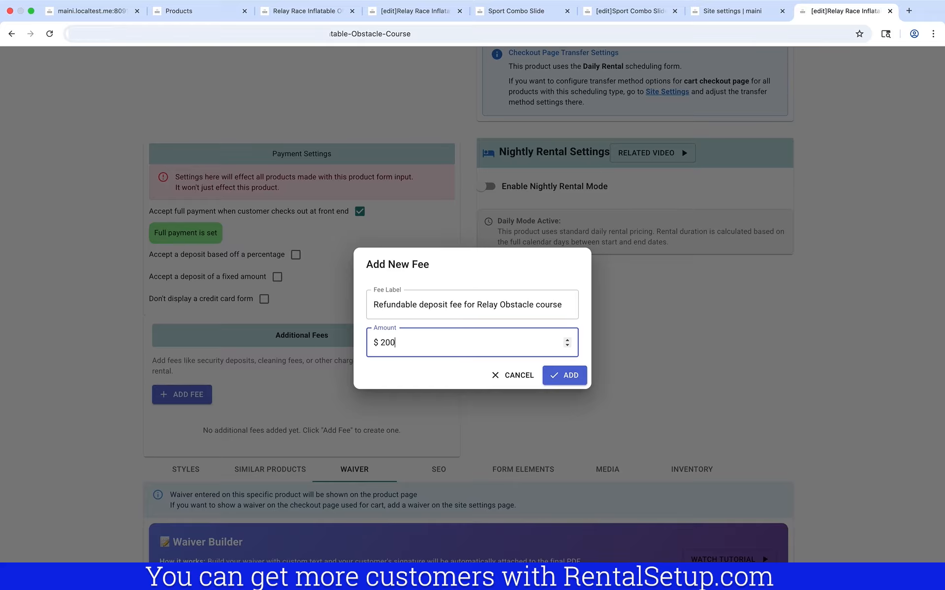
left_click(565, 383)
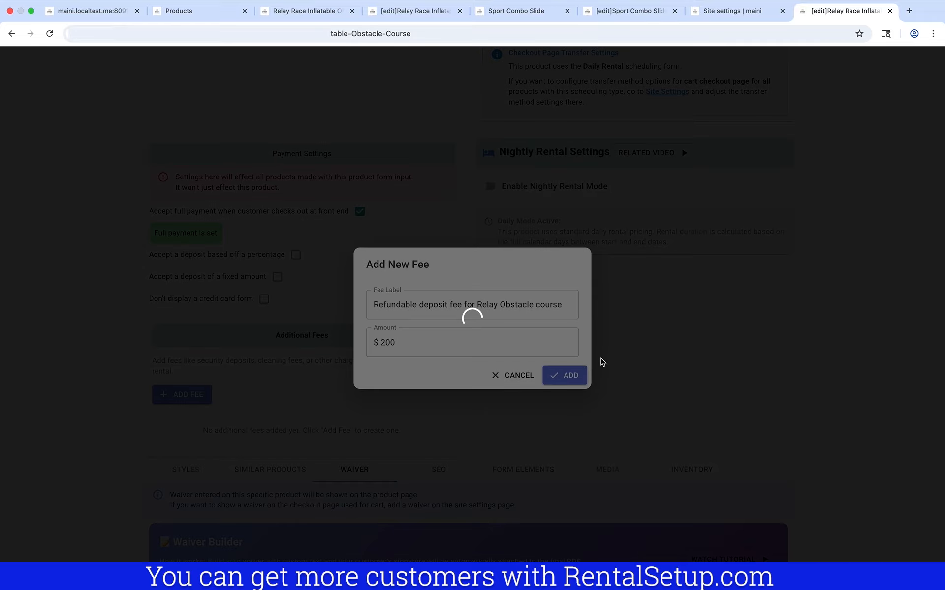
Add an additional fee 'Fee for a staff member for the obstacle course' with amount 150
scroll(600, 362, "down", 5)
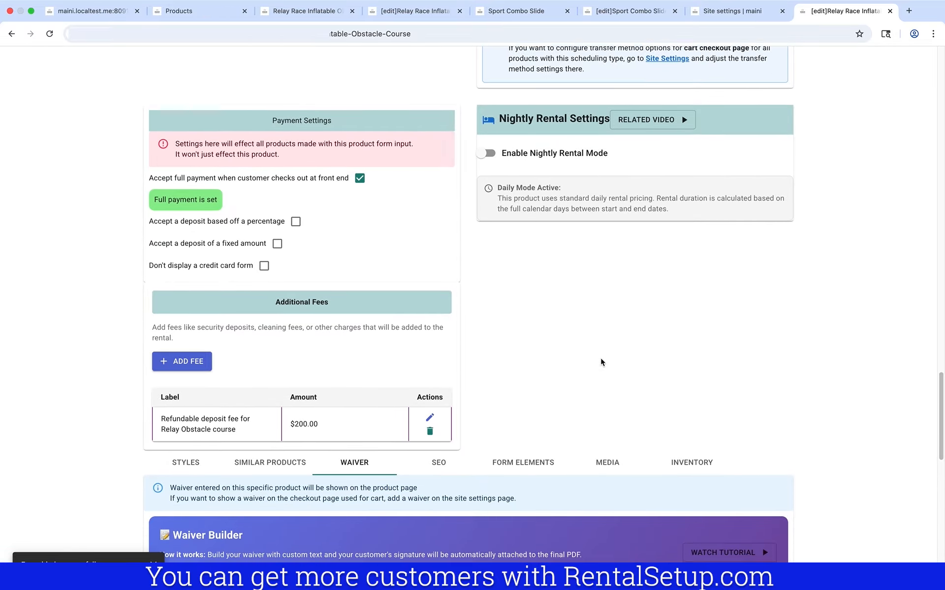
scroll(321, 314, "down", 1)
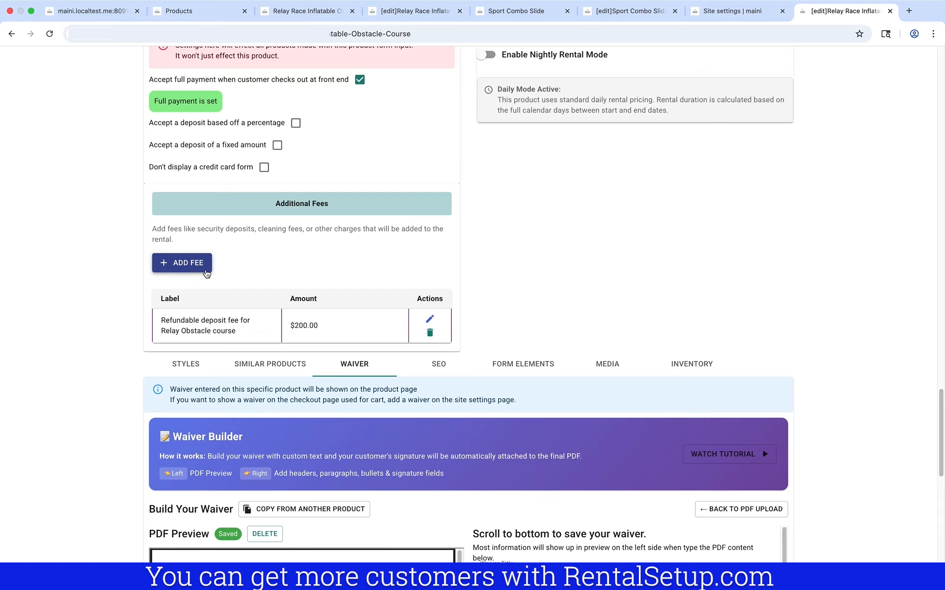
left_click(206, 274)
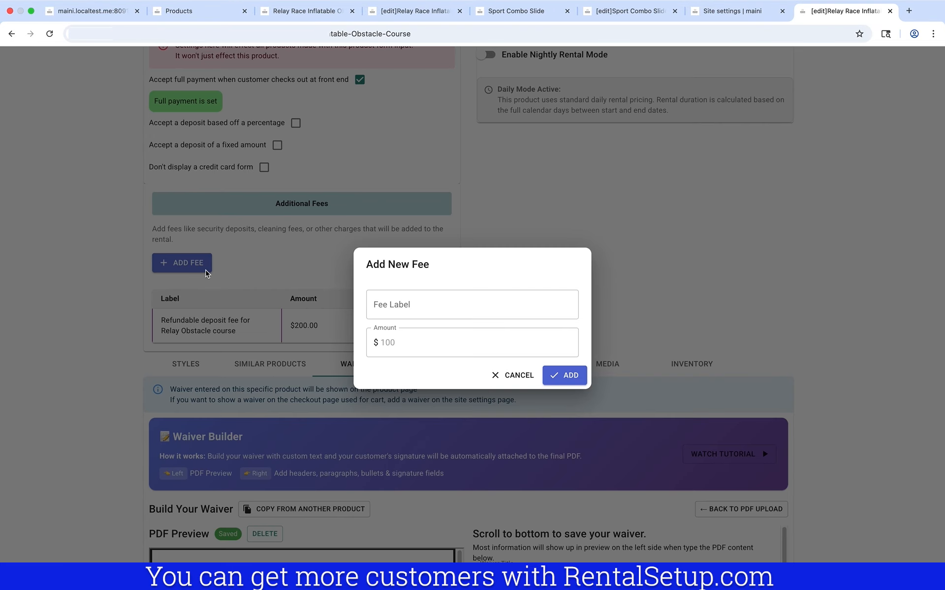
left_click(446, 308)
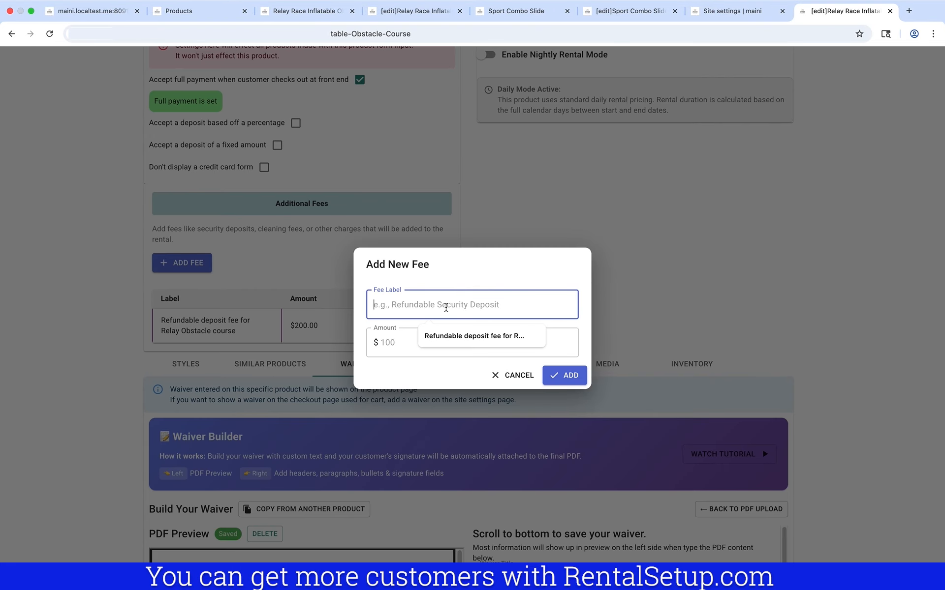
type("Fee for a staff mem")
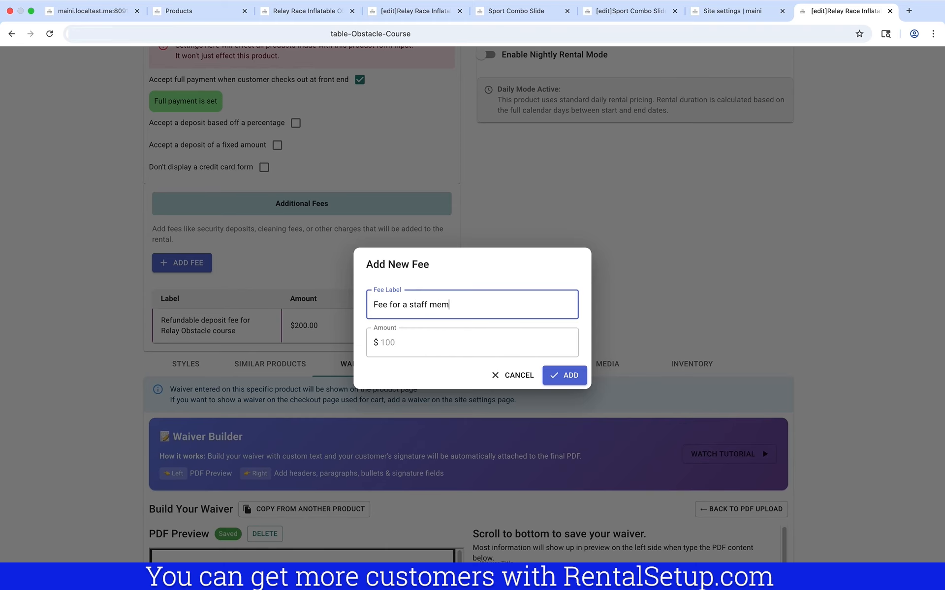
type("ber for the obstacle course")
left_click(432, 334)
type("150")
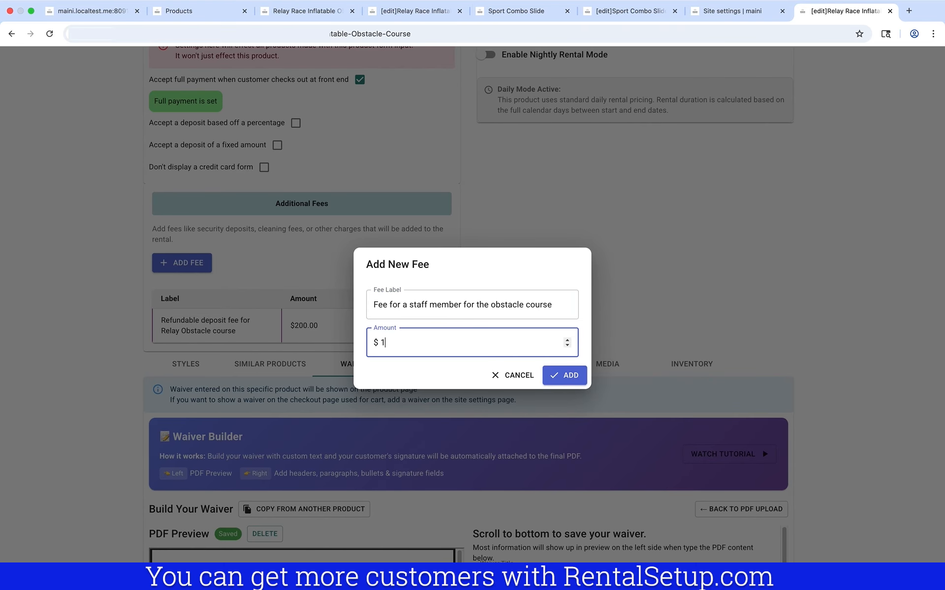
left_click(572, 374)
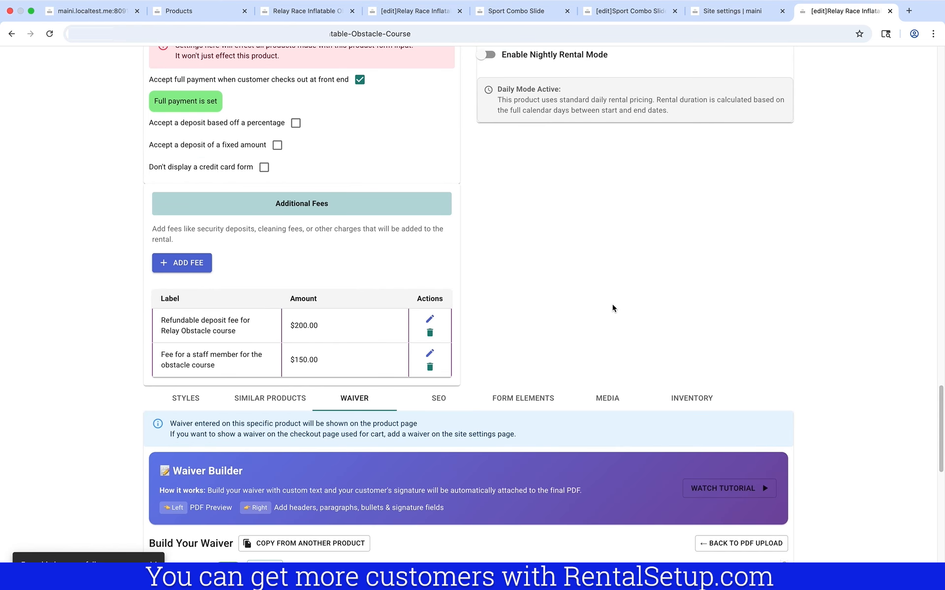
scroll(613, 309, "down", 3)
scroll(614, 309, "down", 3)
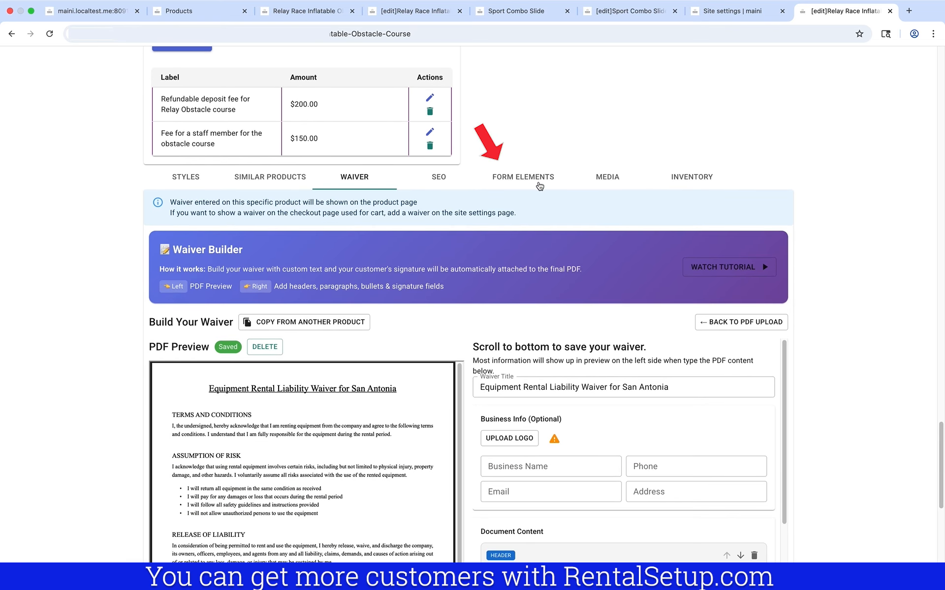
In form elements, create a Yes/No dynamic fee question offering an obstacle-course attendant for $150, linked to the staff fee
left_click(540, 186)
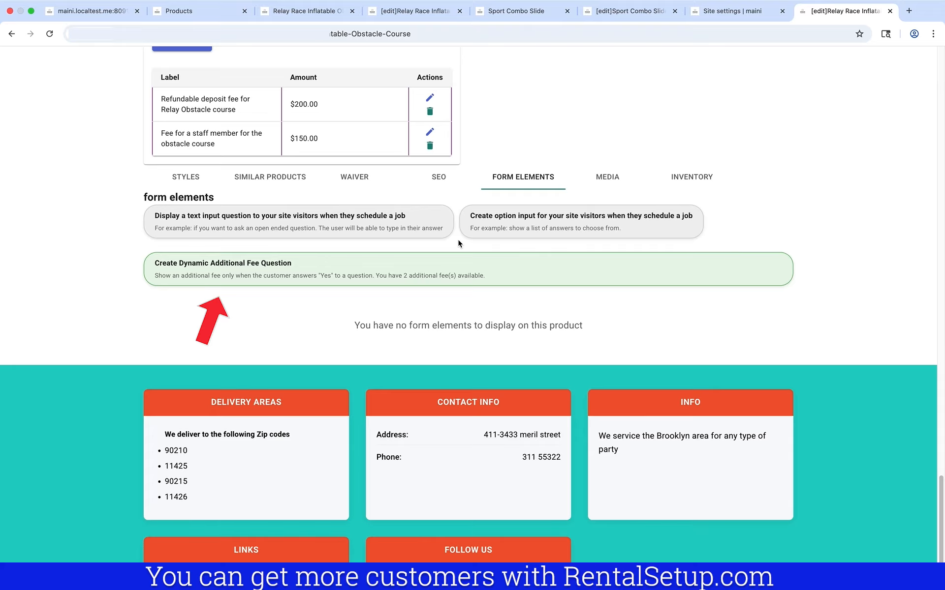
left_click(455, 269)
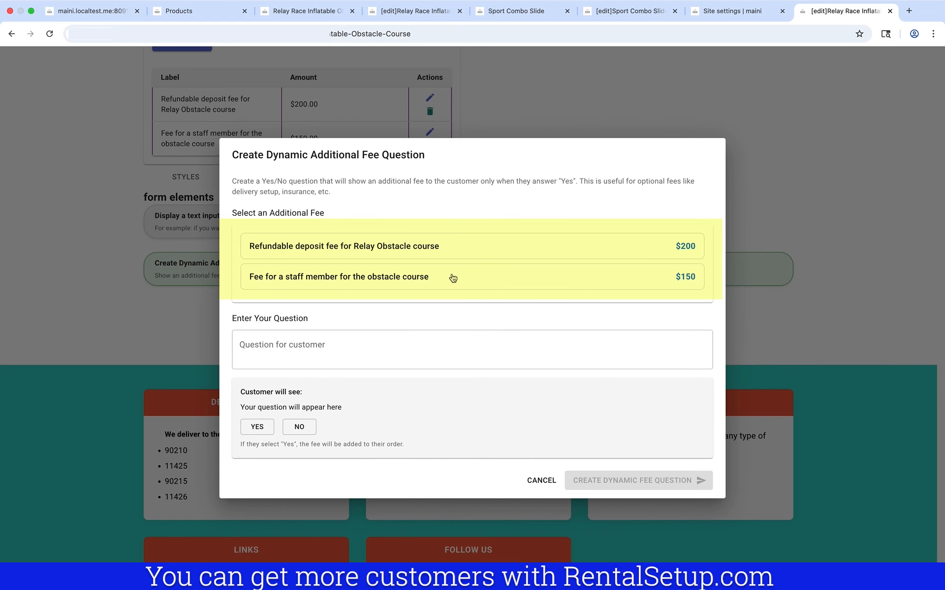
left_click(453, 278)
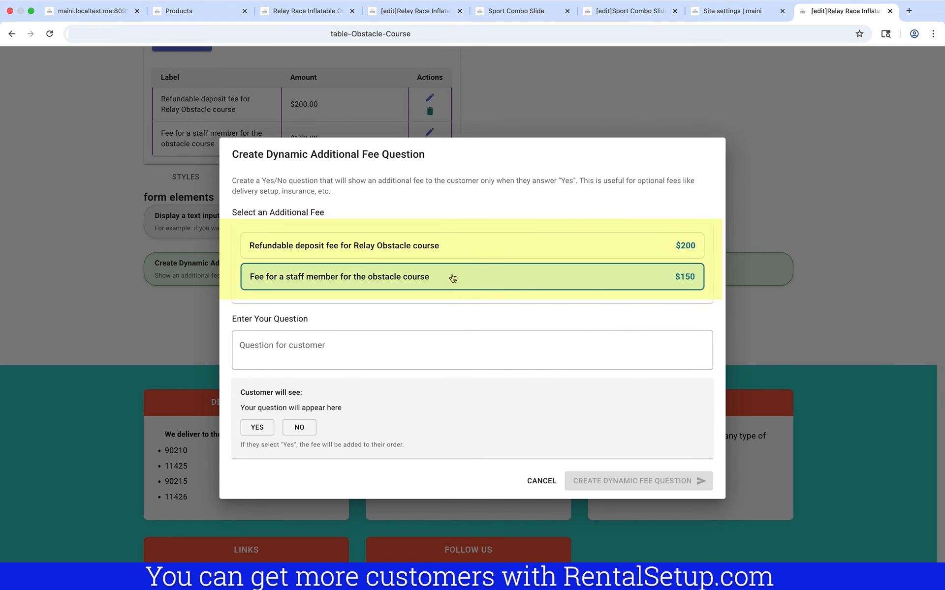
left_click(480, 351)
type("Dou")
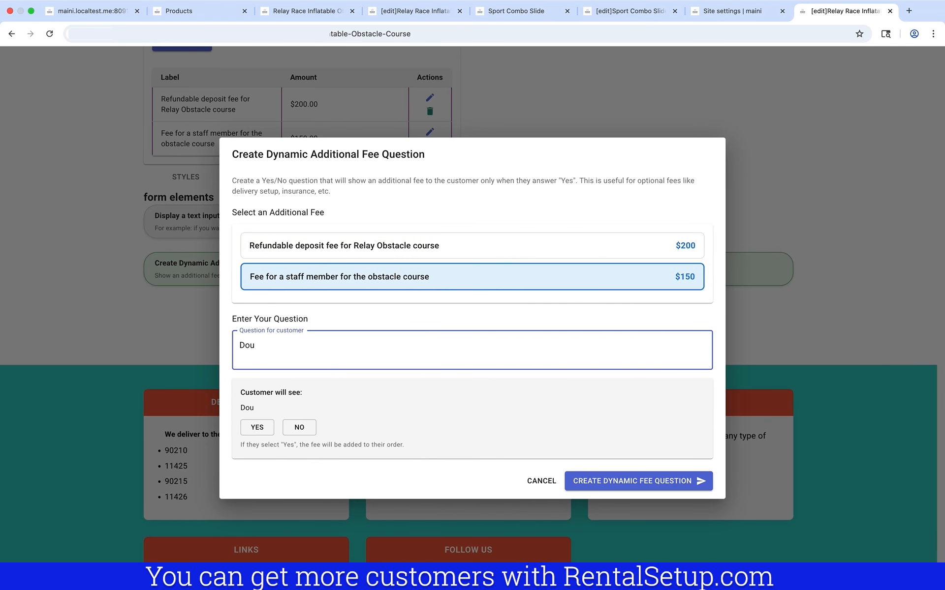
key("BackSpace")
key("BackSpace")
type("Would like us")
key("BackSpace")
type("us to prov")
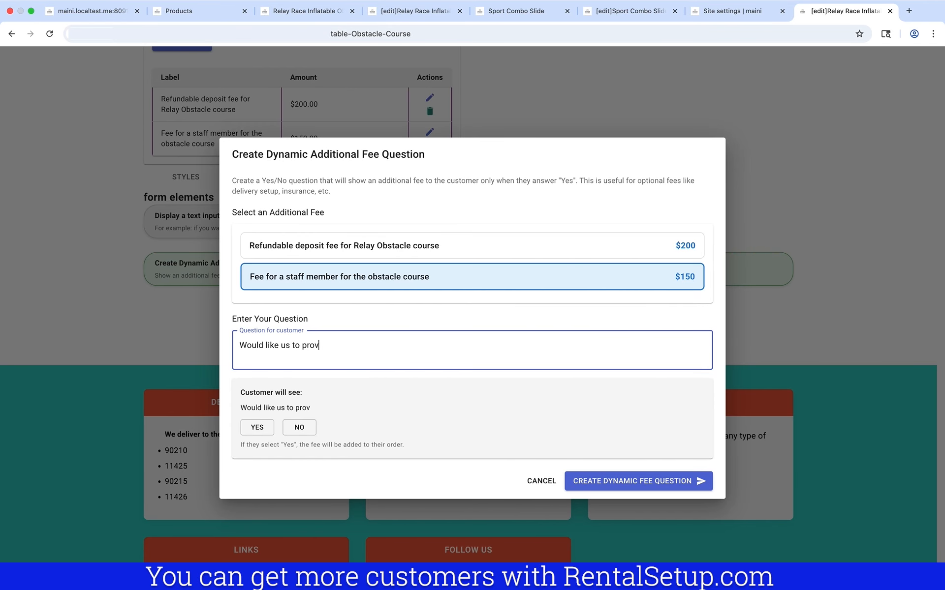
type("ide an attendant f")
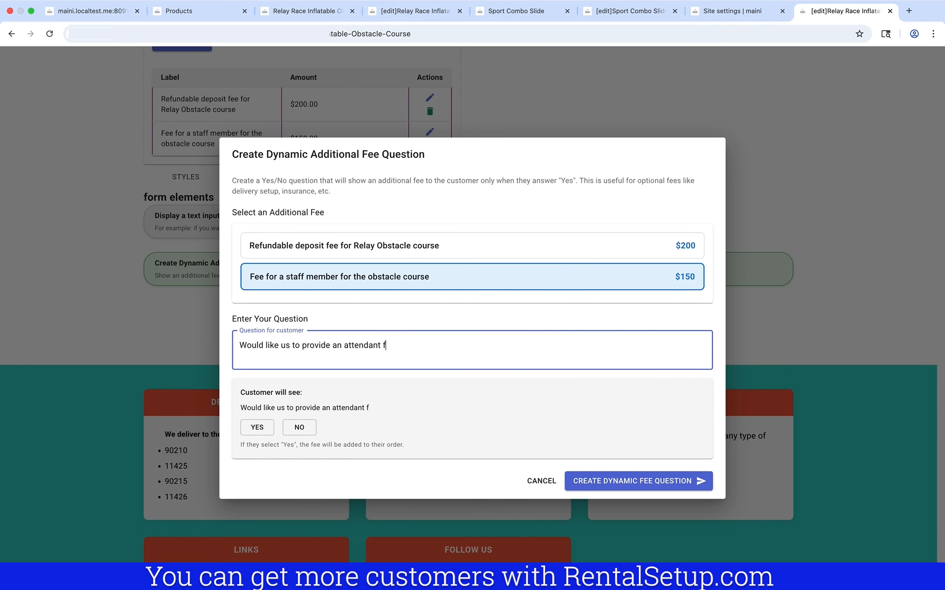
type("or the obstacle course")
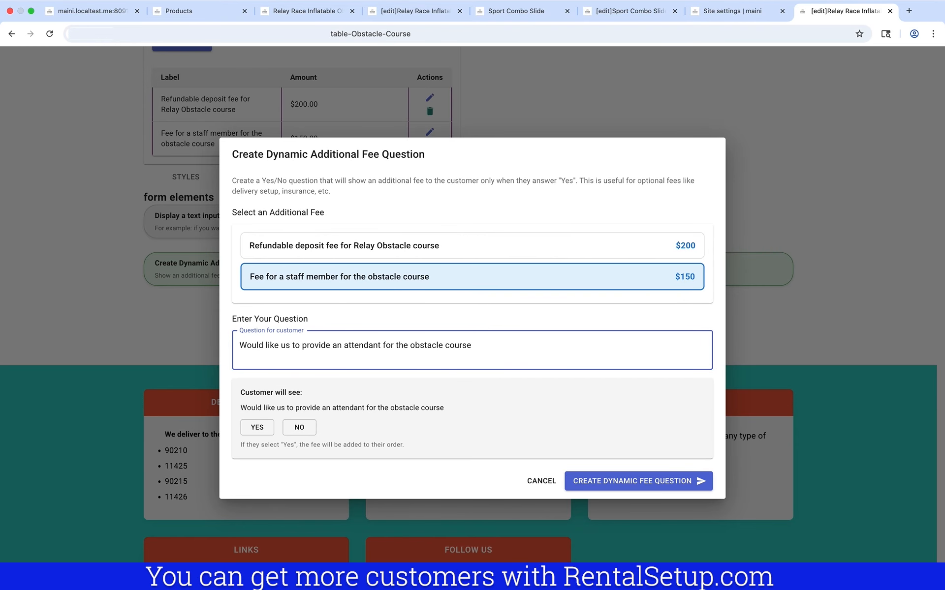
type(" -- $150")
left_click(655, 482)
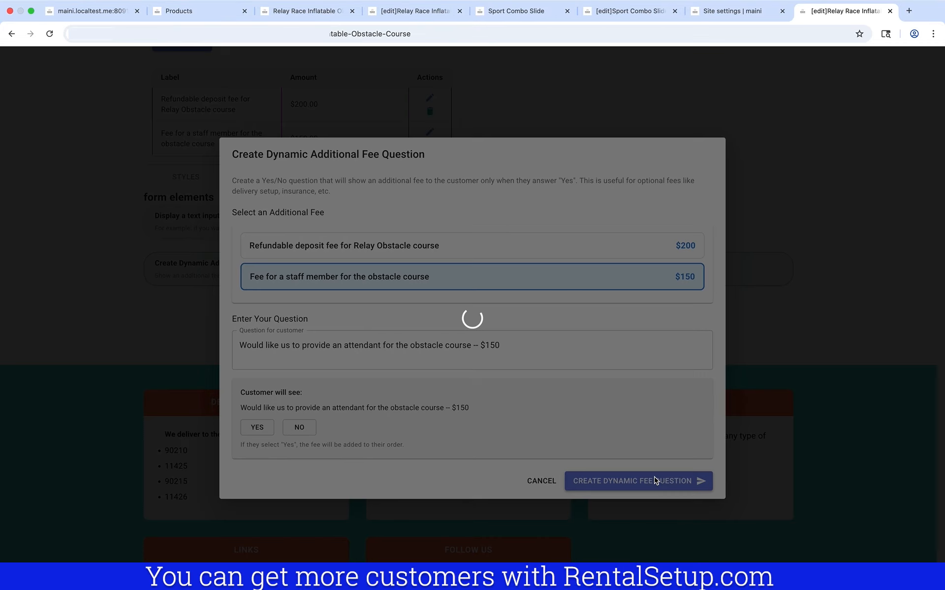
scroll(523, 348, "up", 3)
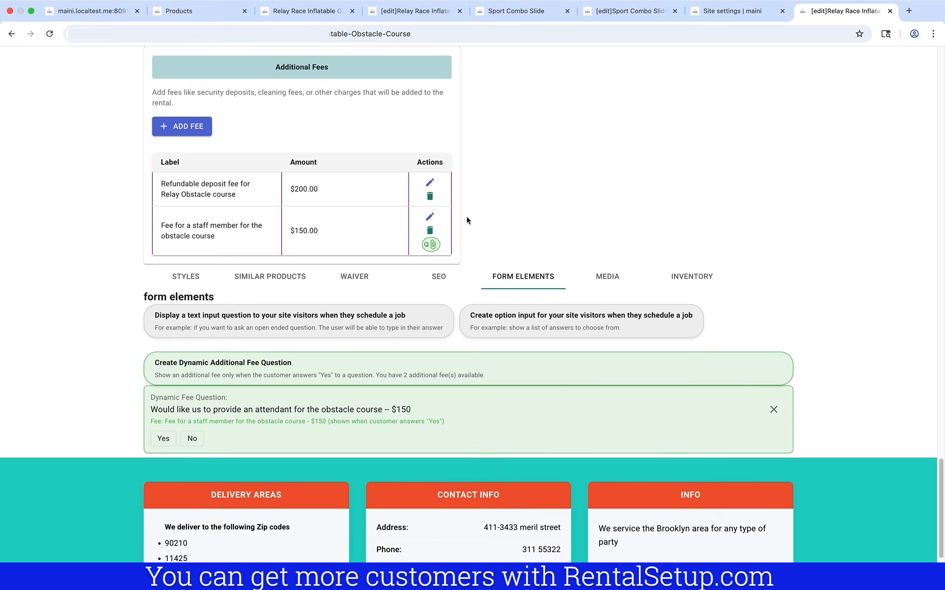
Open the Relay Race public product page in a new tab and scroll to its $306.50 order form
scroll(467, 214, "up", 10)
scroll(471, 219, "up", 20)
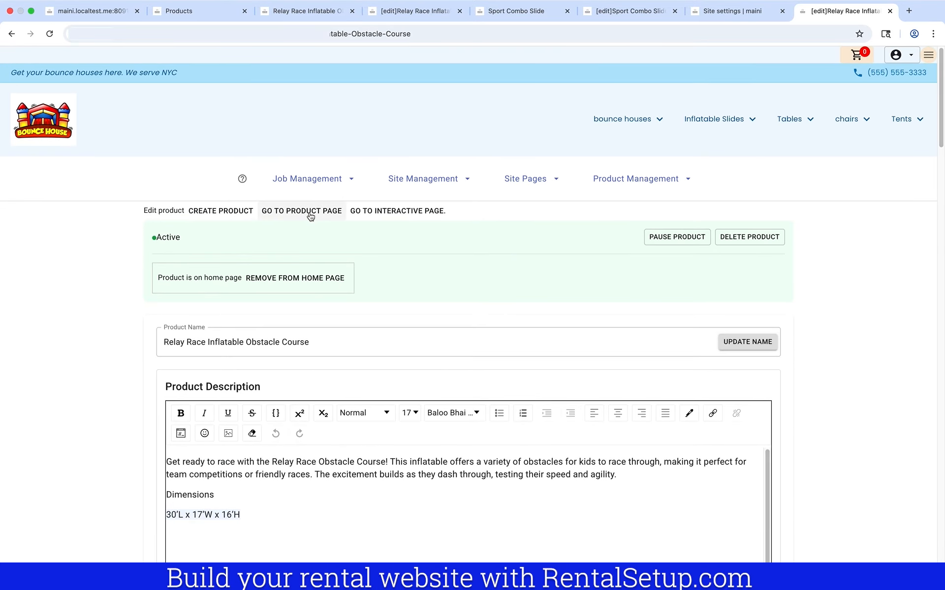
right_click(310, 212)
left_click(332, 219)
left_click(831, 13)
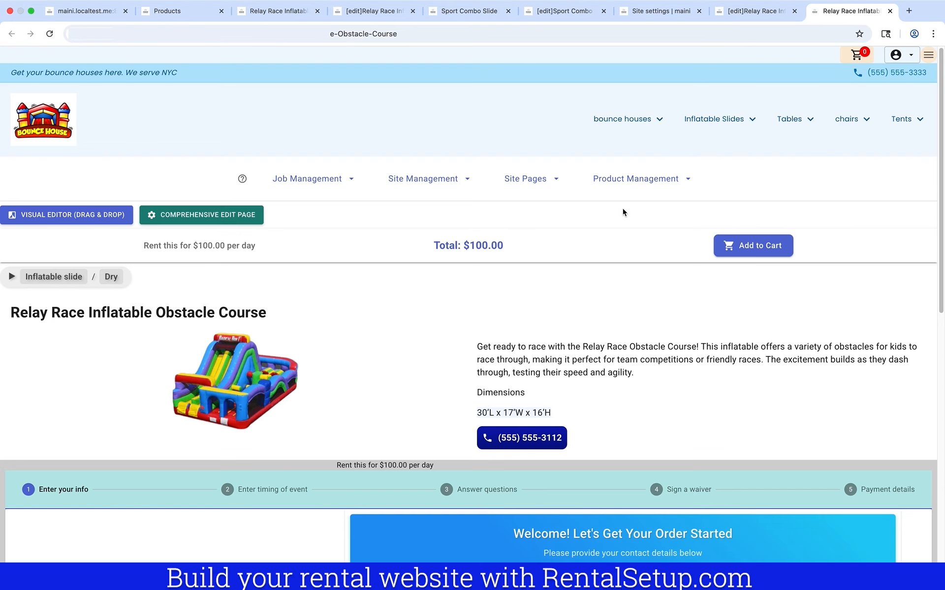
scroll(622, 213, "down", 10)
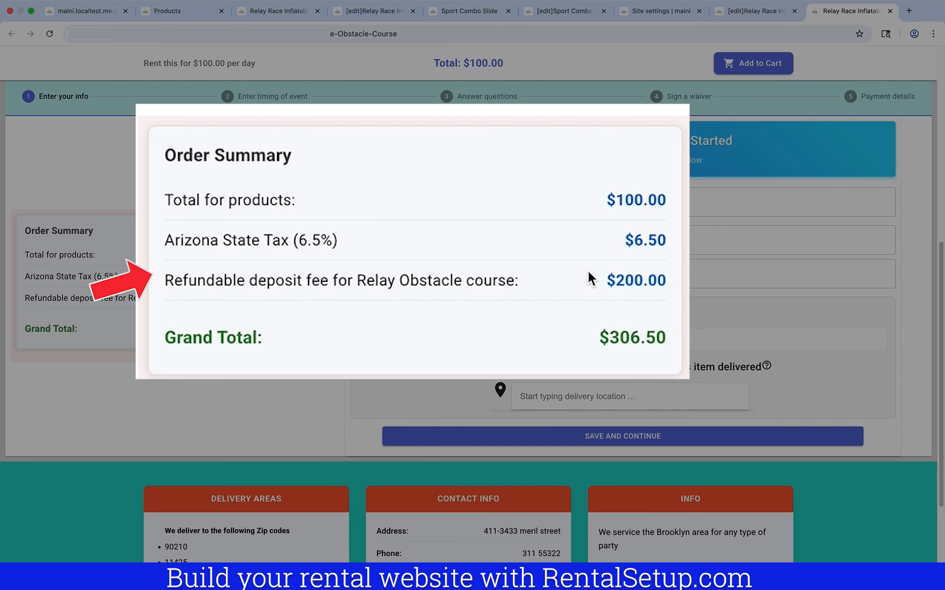
scroll(591, 275, "down", 1)
Enter the customer's name, phone and e-mail, choose the suggested delivery address, and save
left_click(622, 198)
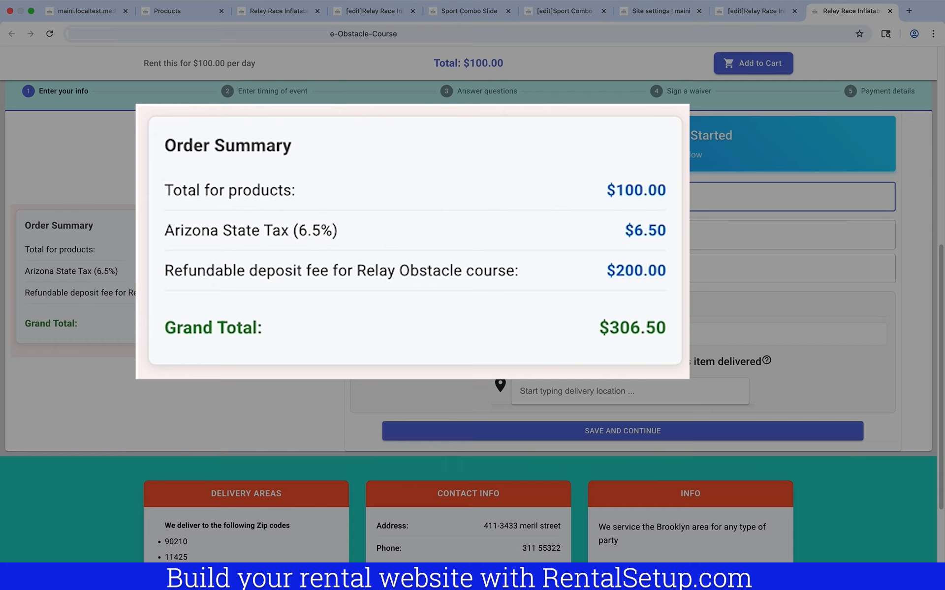
type("j")
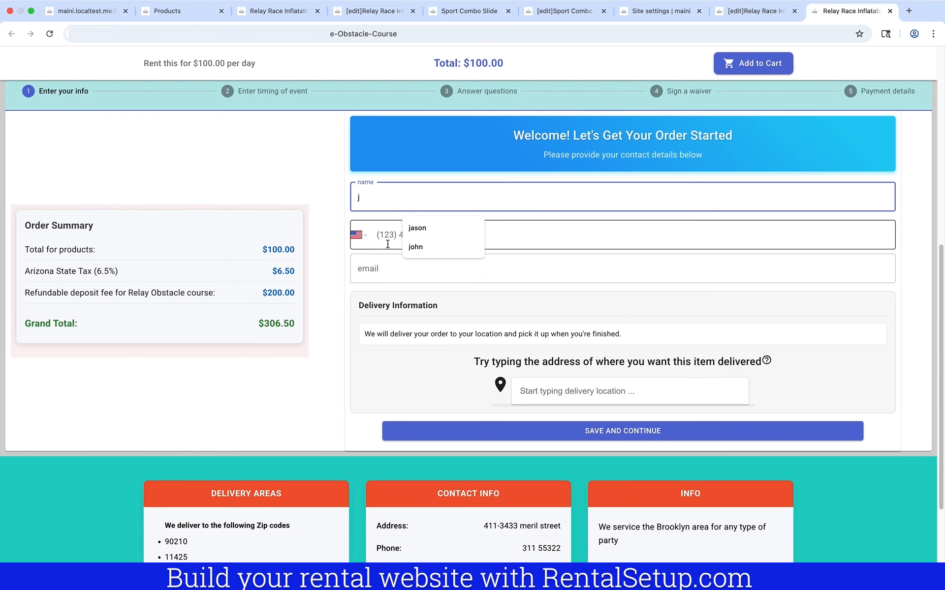
left_click(392, 236)
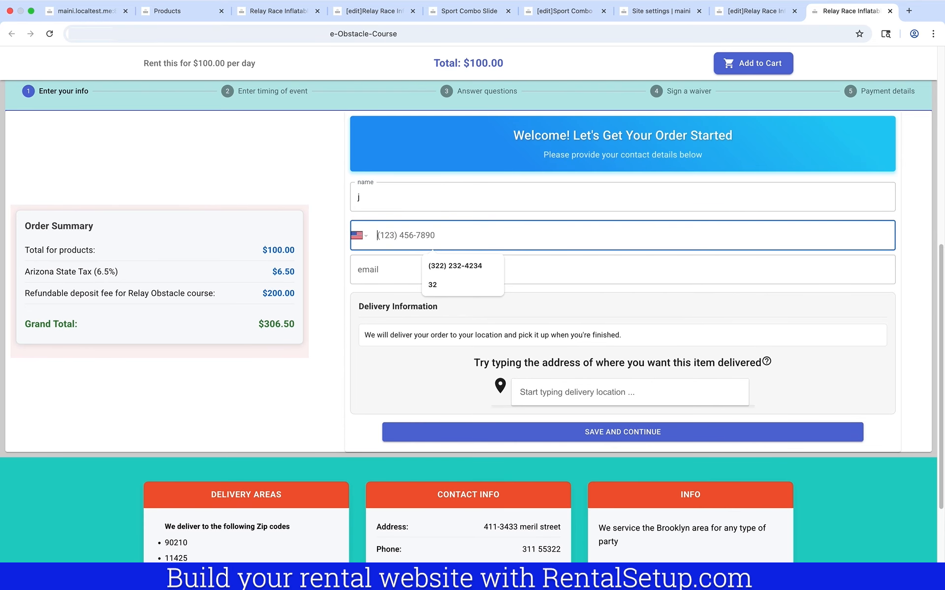
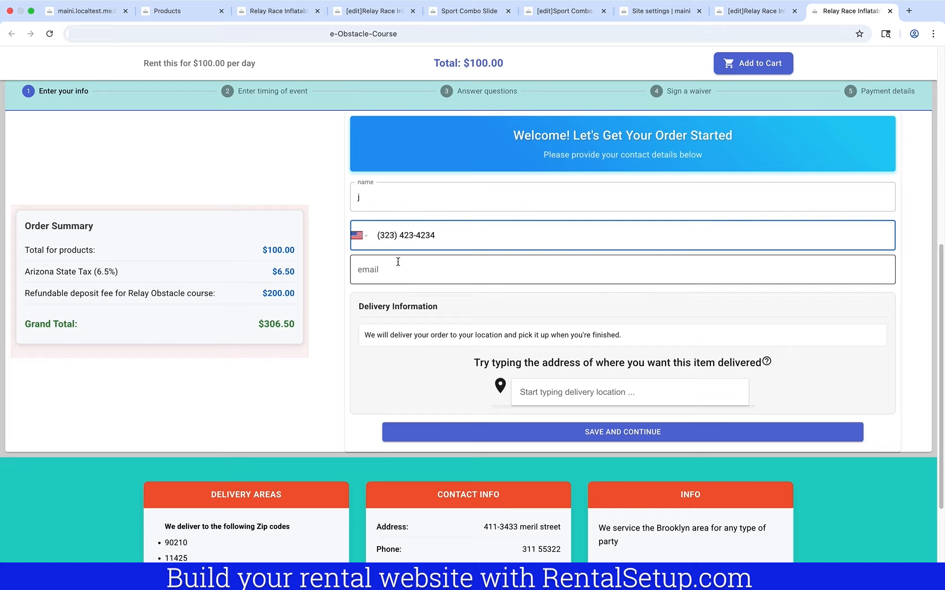
left_click(399, 270)
type("j")
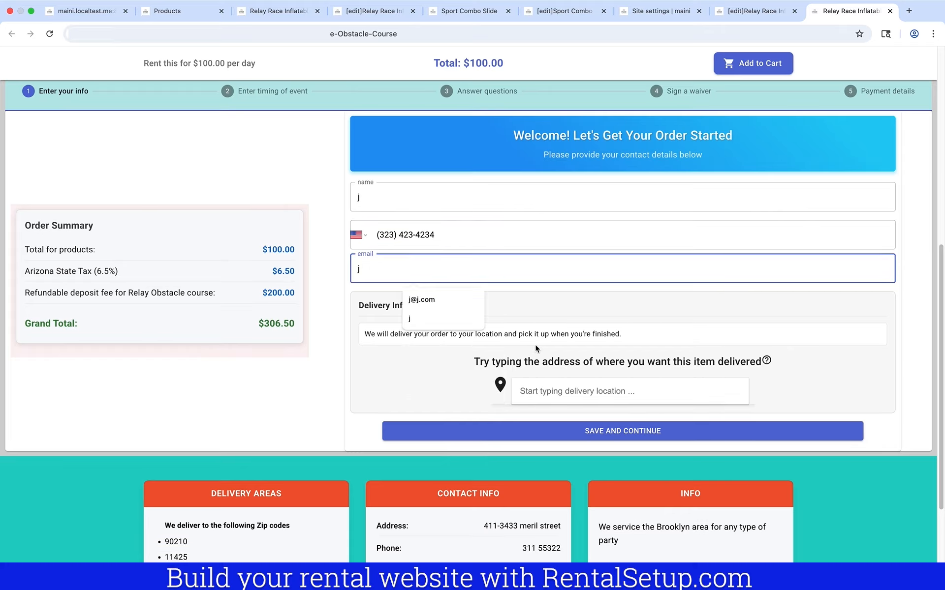
left_click(562, 391)
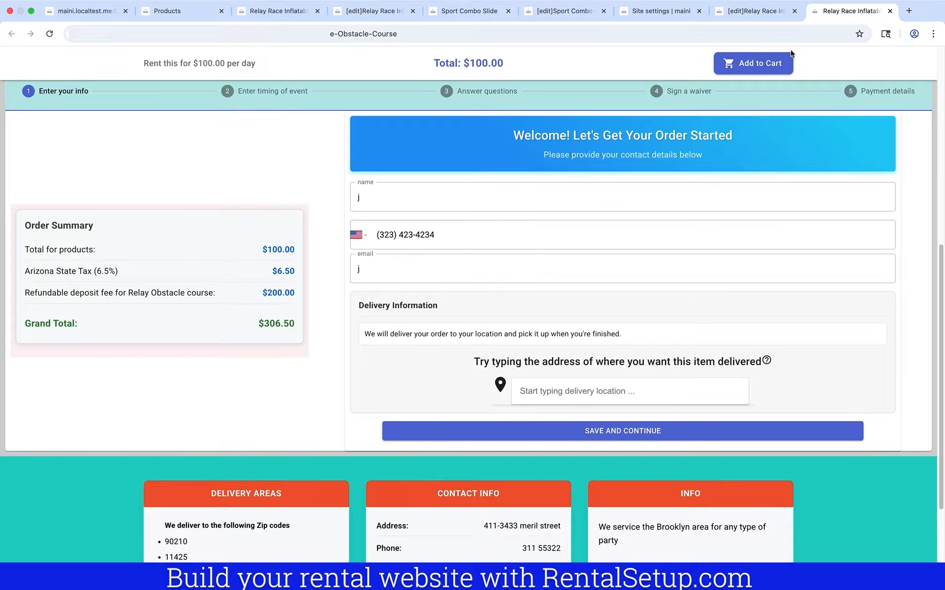
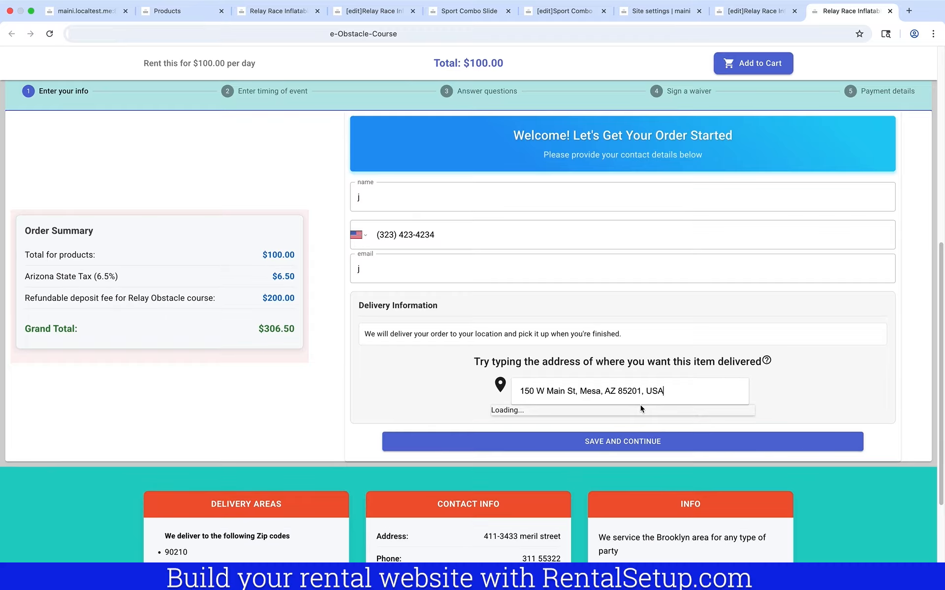
left_click(604, 418)
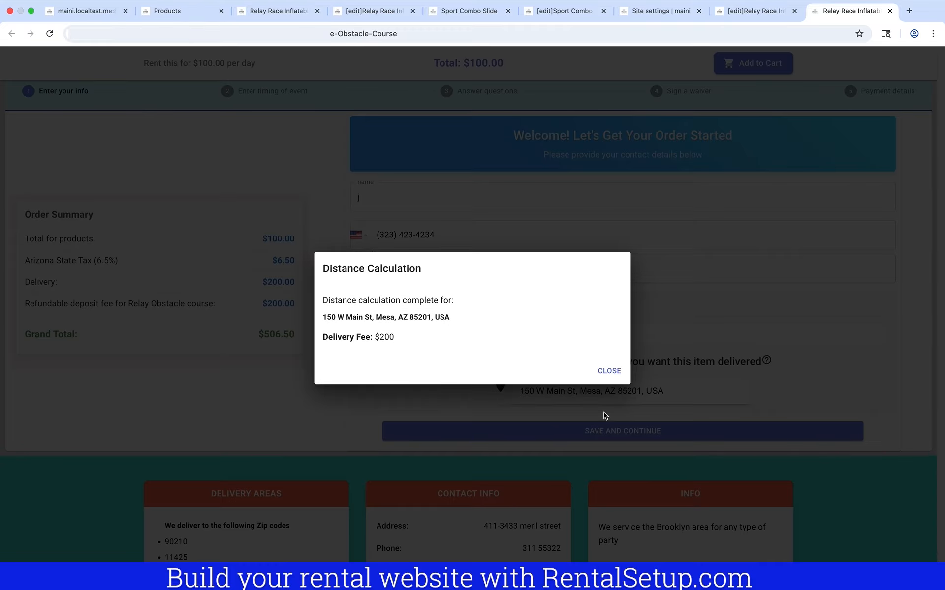
left_click(609, 371)
left_click(618, 431)
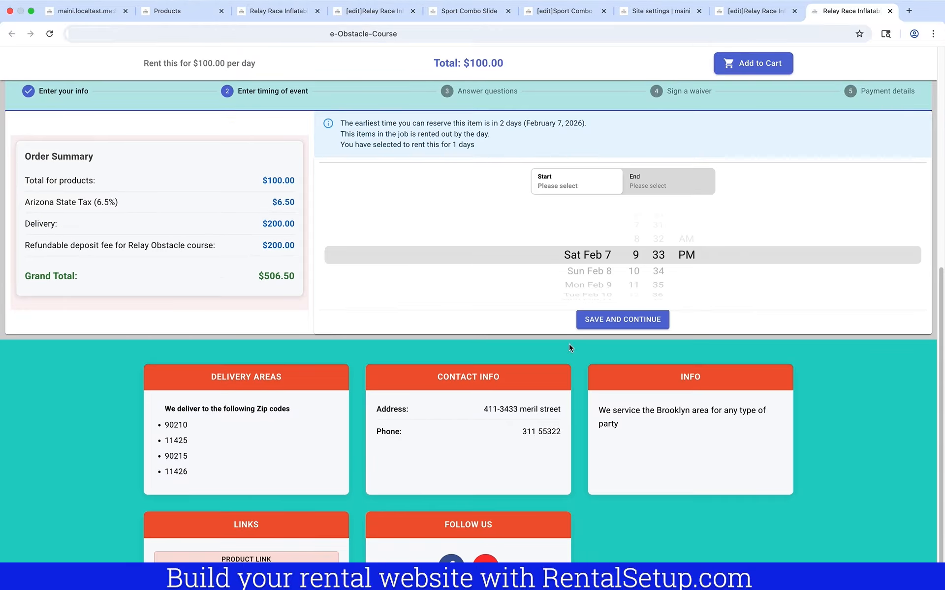
Set the rental to Tue Feb 10, 9:33–10:33 PM, within business hours, and continue
left_click(594, 296)
left_click(662, 175)
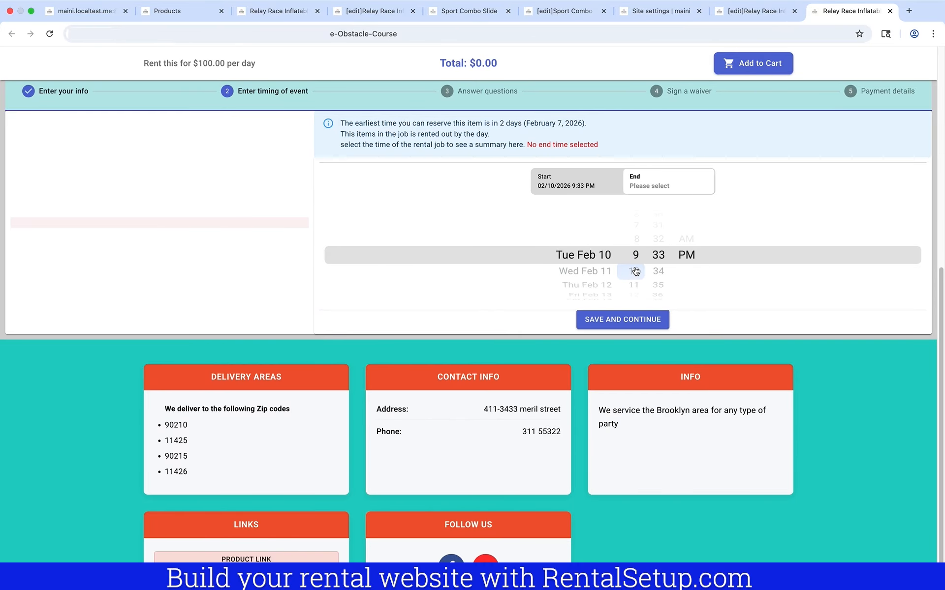
left_click(633, 284)
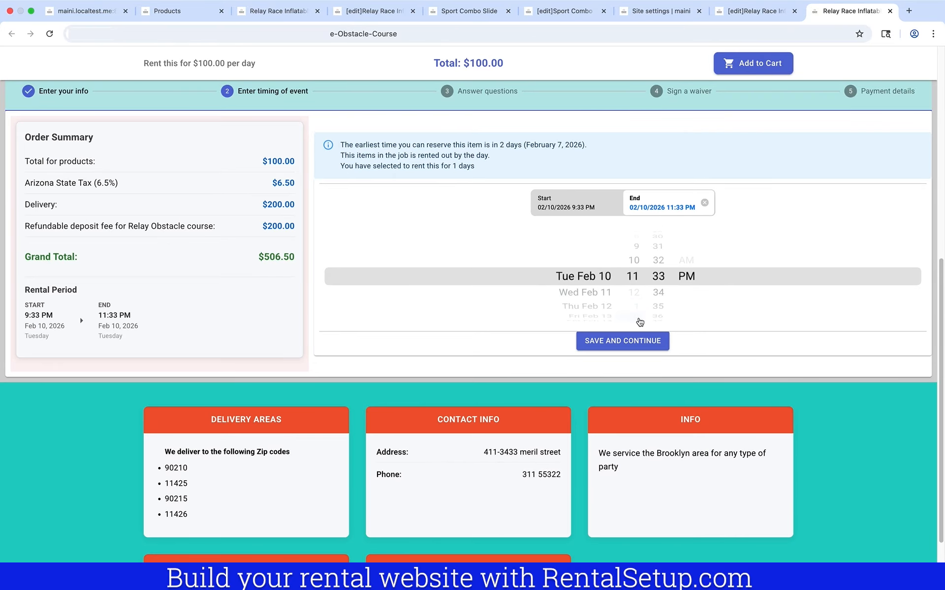
left_click(638, 348)
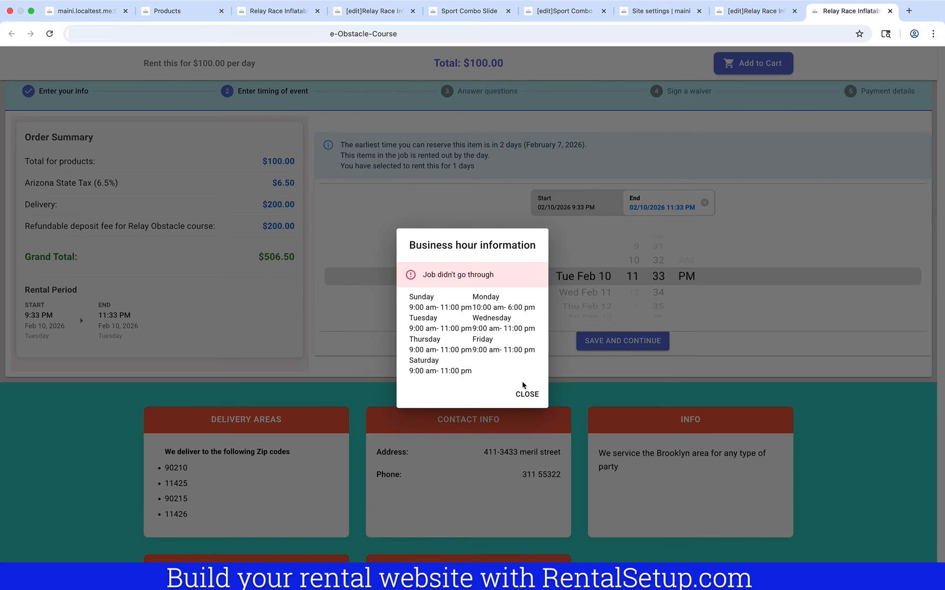
left_click(526, 394)
left_click(639, 252)
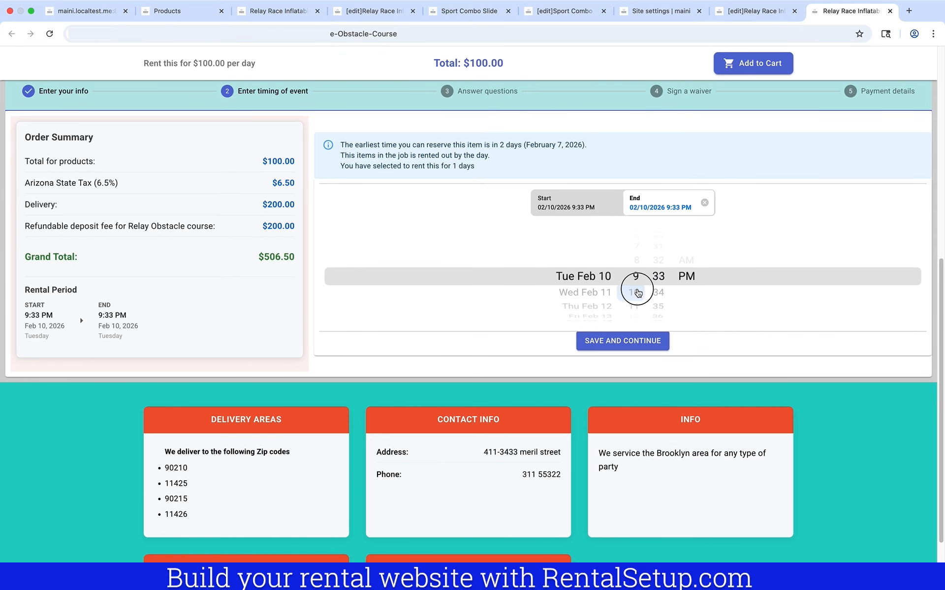
left_click(638, 341)
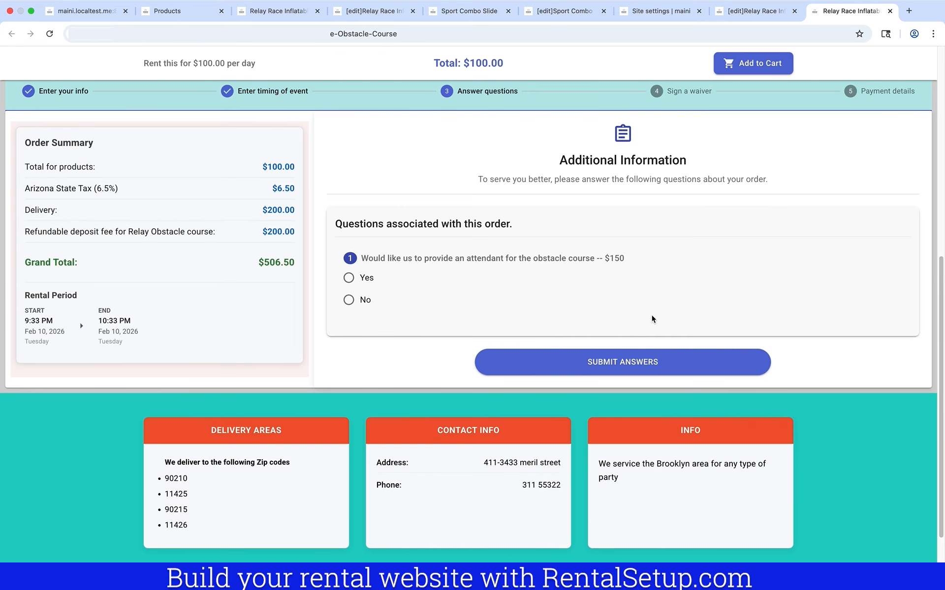
Answer Yes to the attendant question, then sign and submit the waiver to reach $656.50 payment
left_click(349, 279)
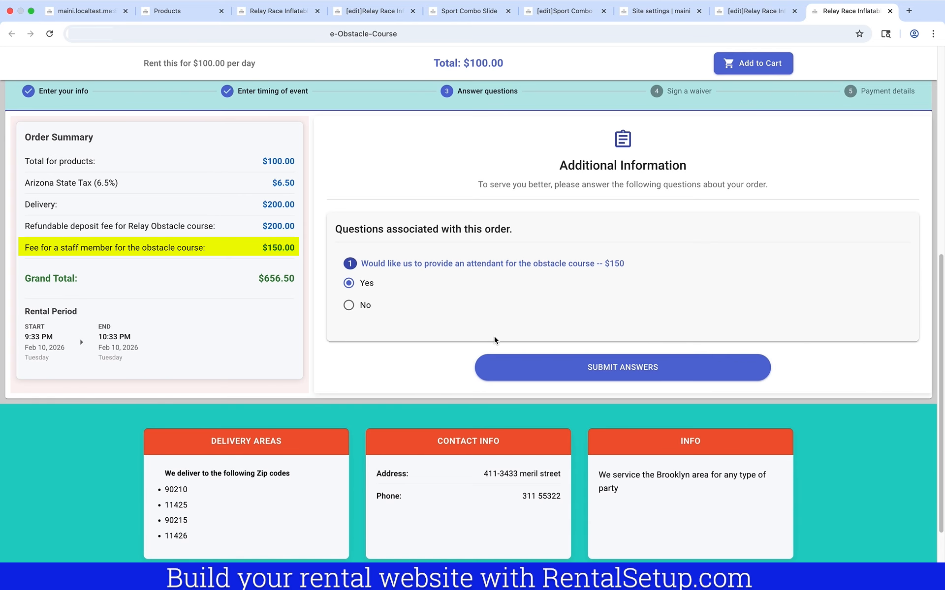
left_click(510, 361)
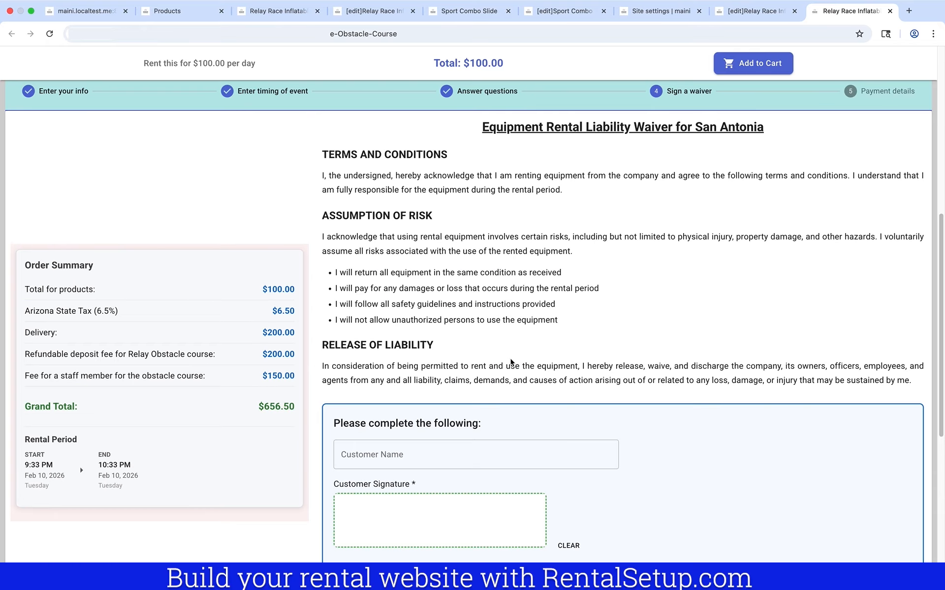
scroll(510, 350, "down", 2)
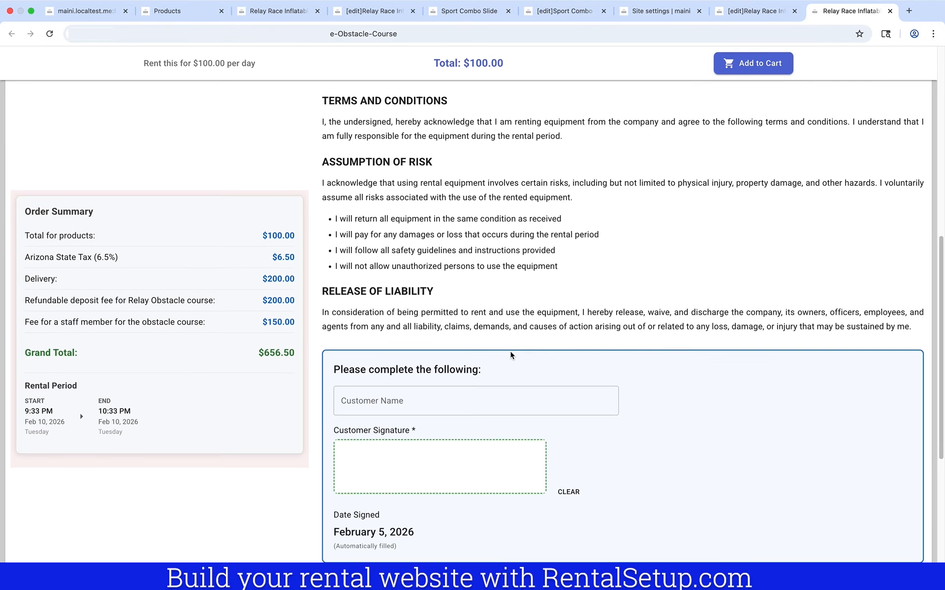
left_click_drag(364, 419, 446, 425)
left_click(640, 547)
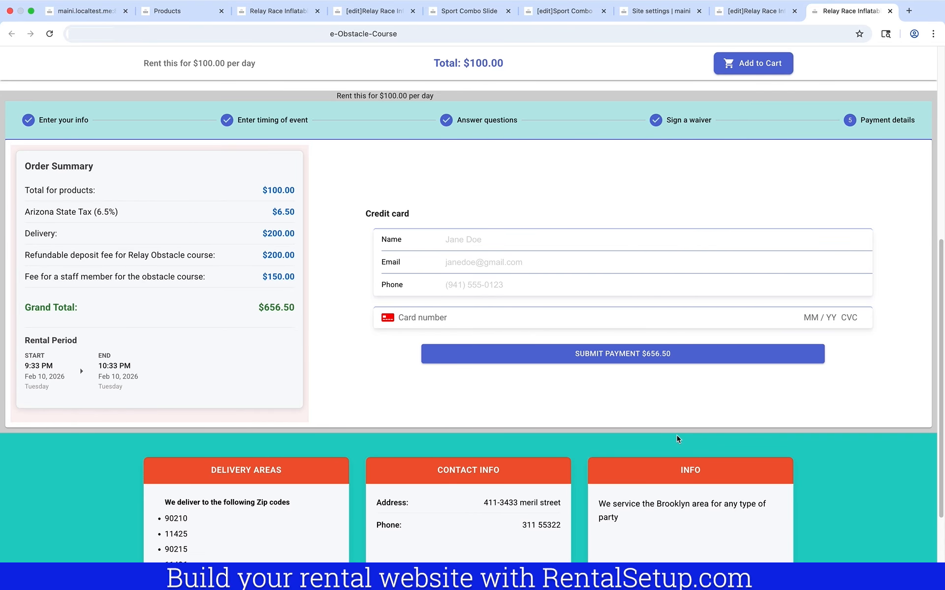
Expand Relay Race's fees in View products: $200 refundable deposit and dynamic $150 staff fee
scroll(747, 156, "up", 8)
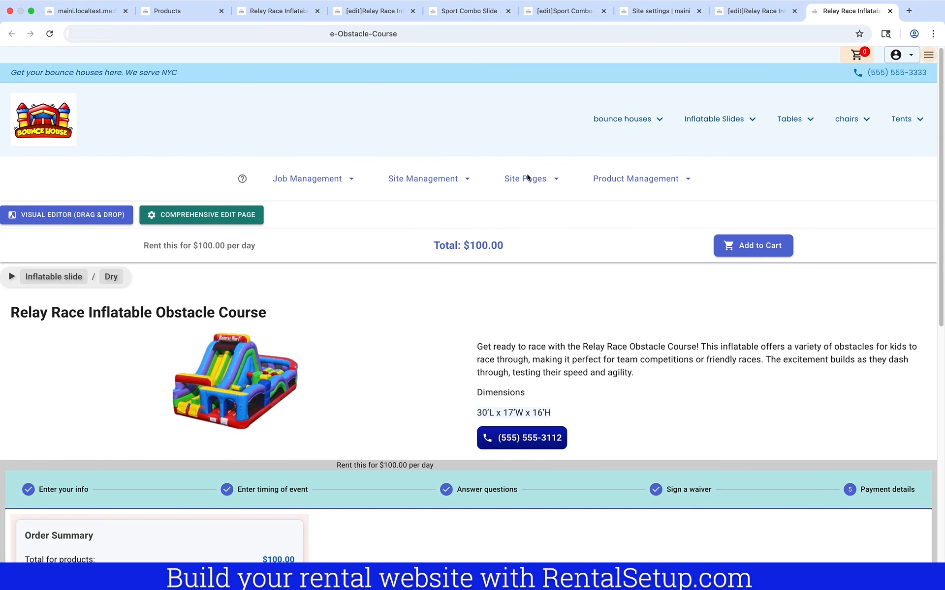
left_click(643, 181)
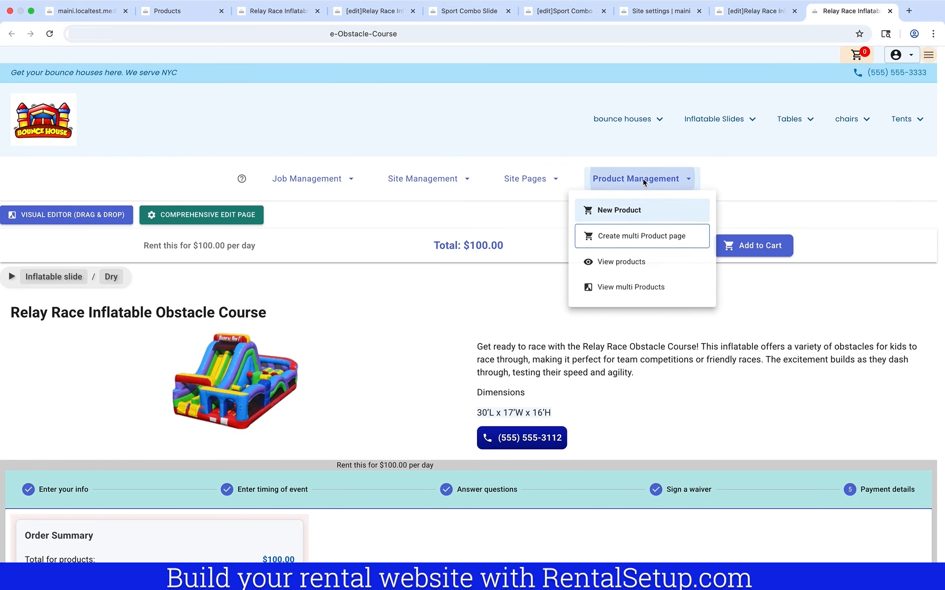
left_click(637, 264)
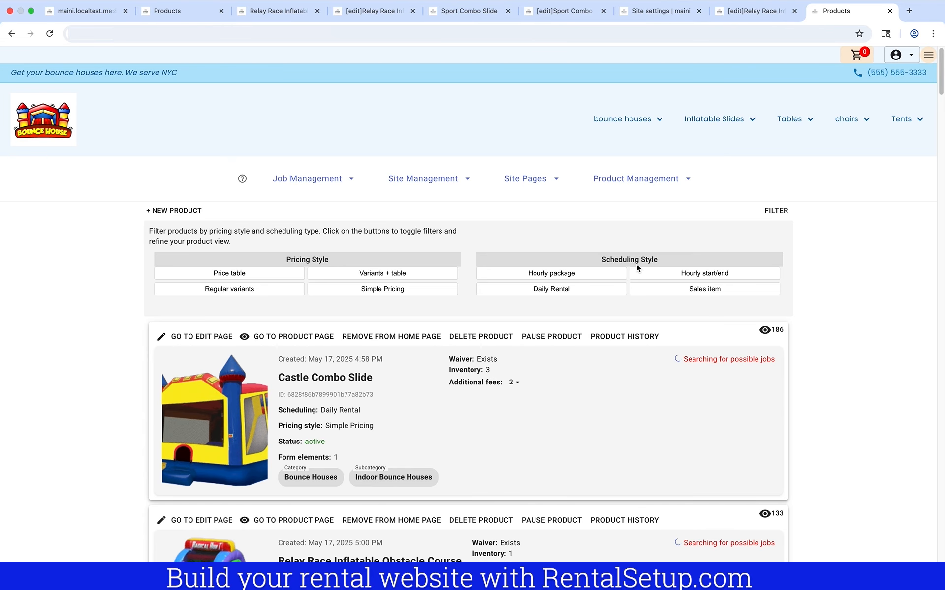
scroll(638, 270, "down", 2)
scroll(553, 333, "down", 5)
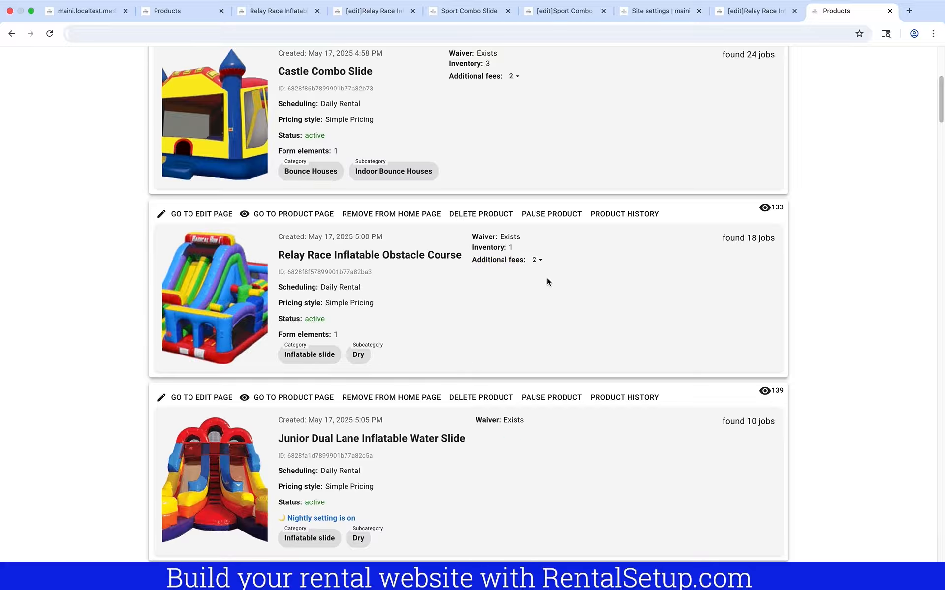
left_click(536, 260)
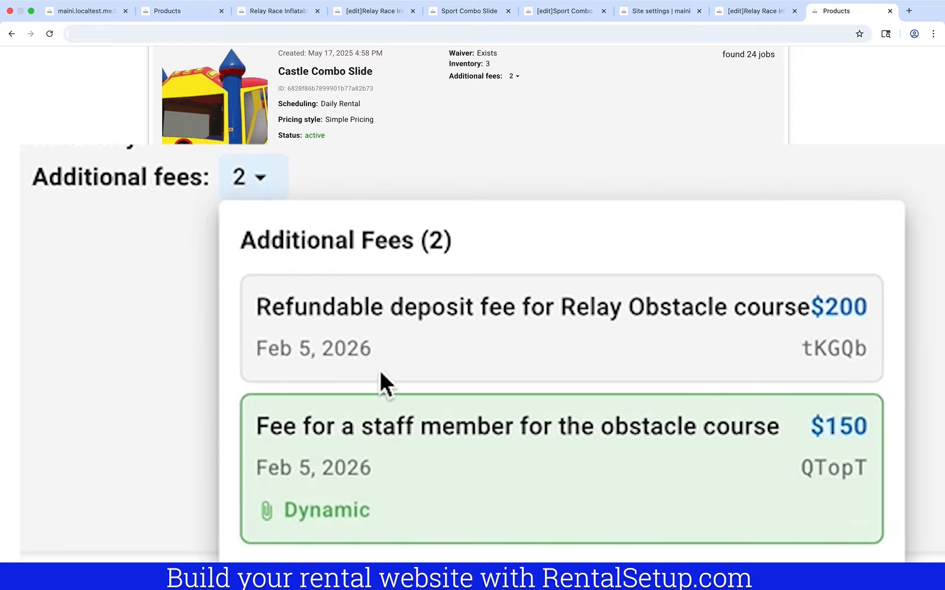